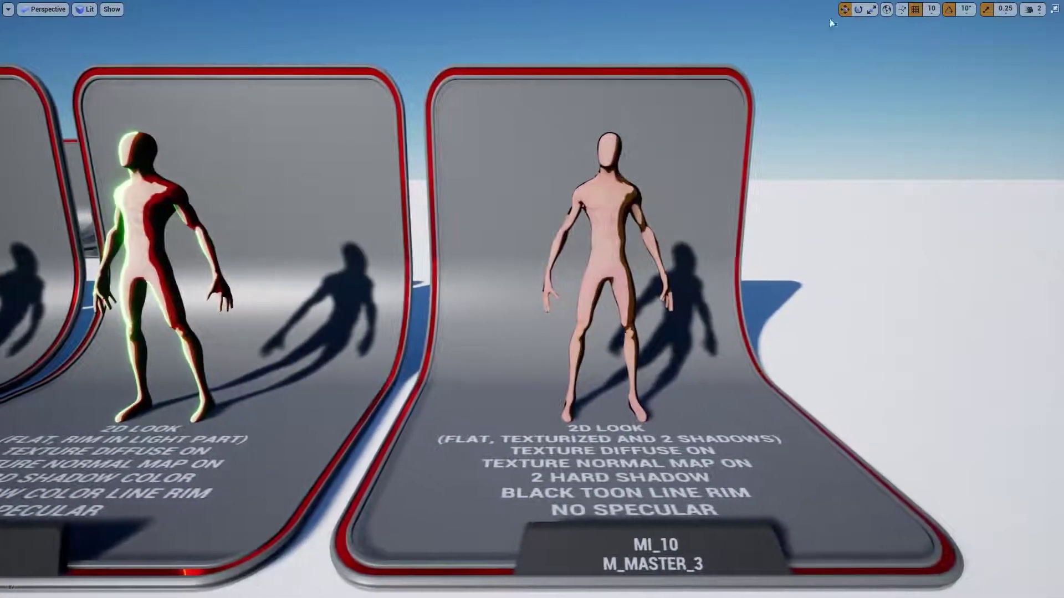
Step: Set the viewport camera speed to 4 to fly along the toon showcase panels
left_click(1009, 36)
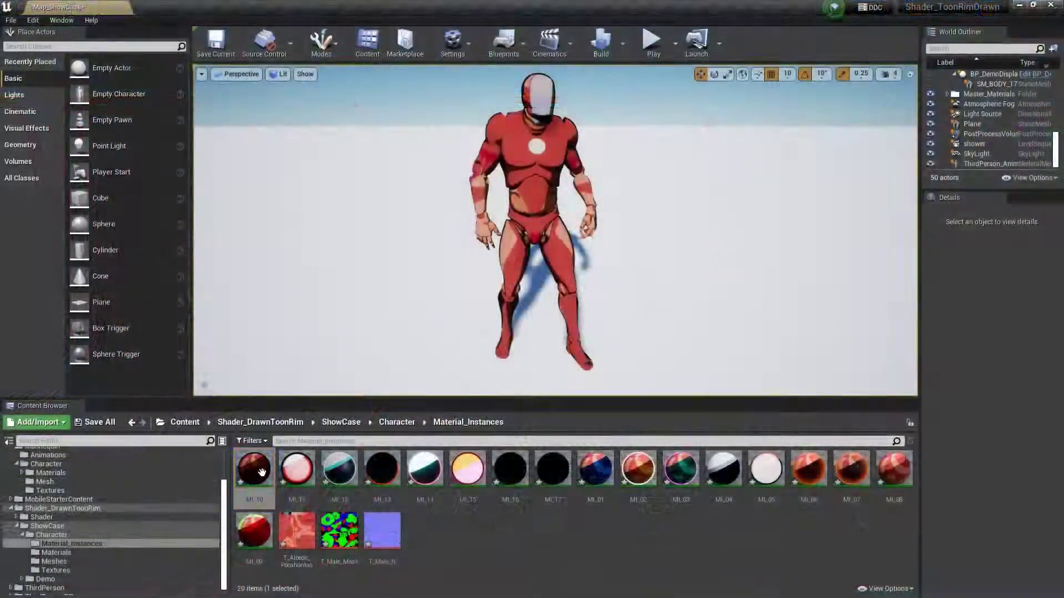
Step: Put T_Male_Mask in MI_10's T_Diff and T_Male_N in T_Nrm, then apply MI_11 to the character
double_click(262, 472)
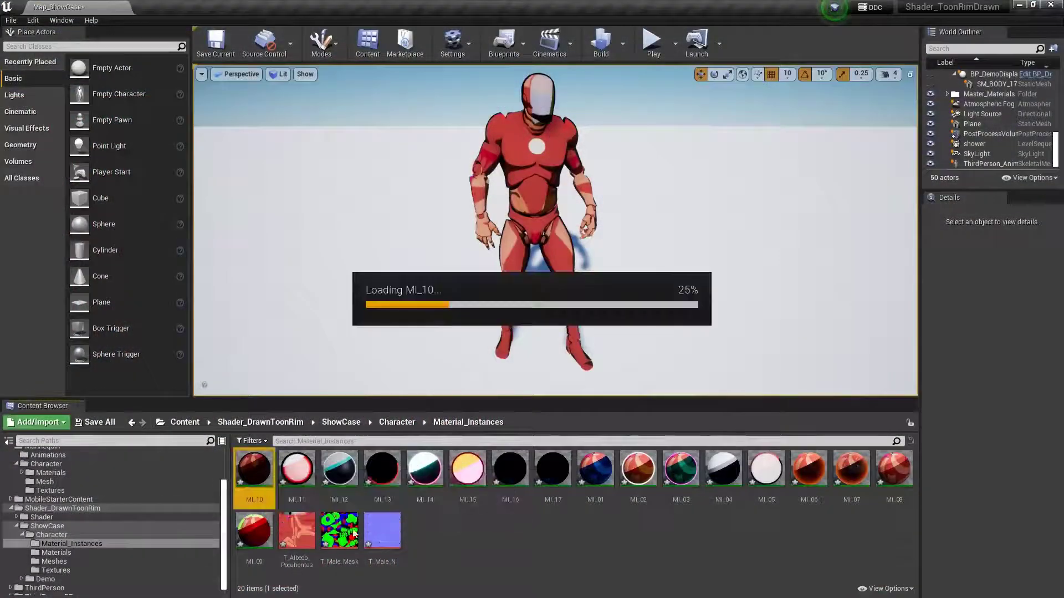
left_click_drag(331, 540, 932, 238)
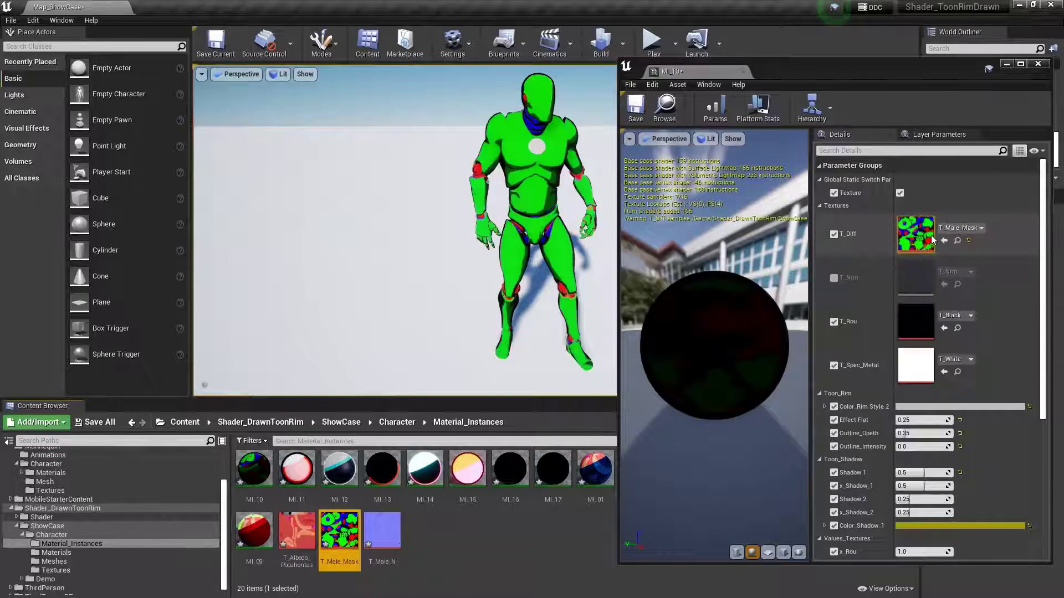
left_click(833, 278)
left_click_drag(382, 531, 916, 277)
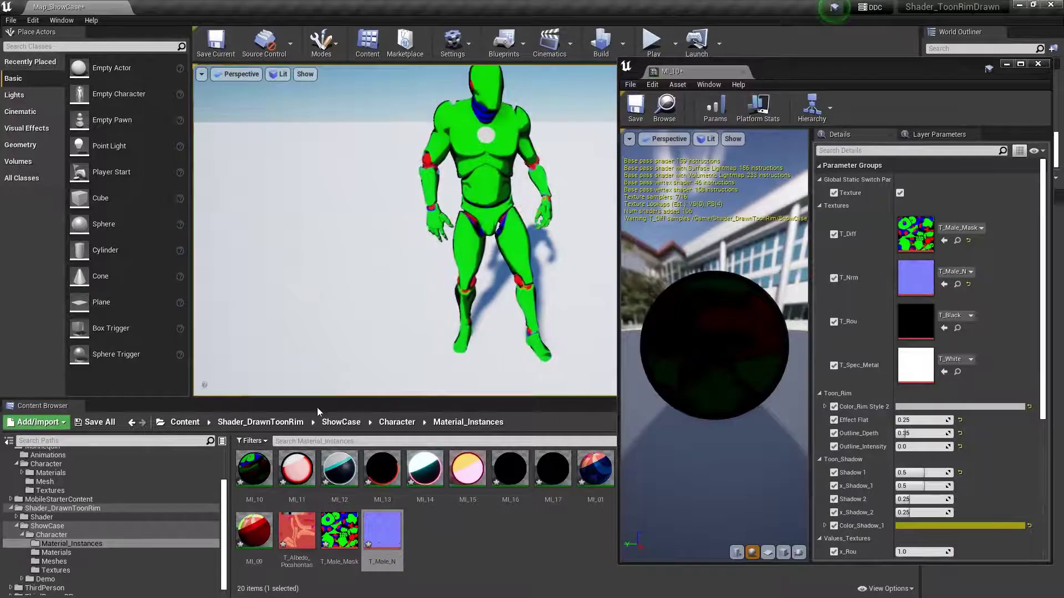
mouse_move(299, 469)
left_mouse_down()
mouse_move(464, 119)
mouse_move(509, 196)
left_mouse_up()
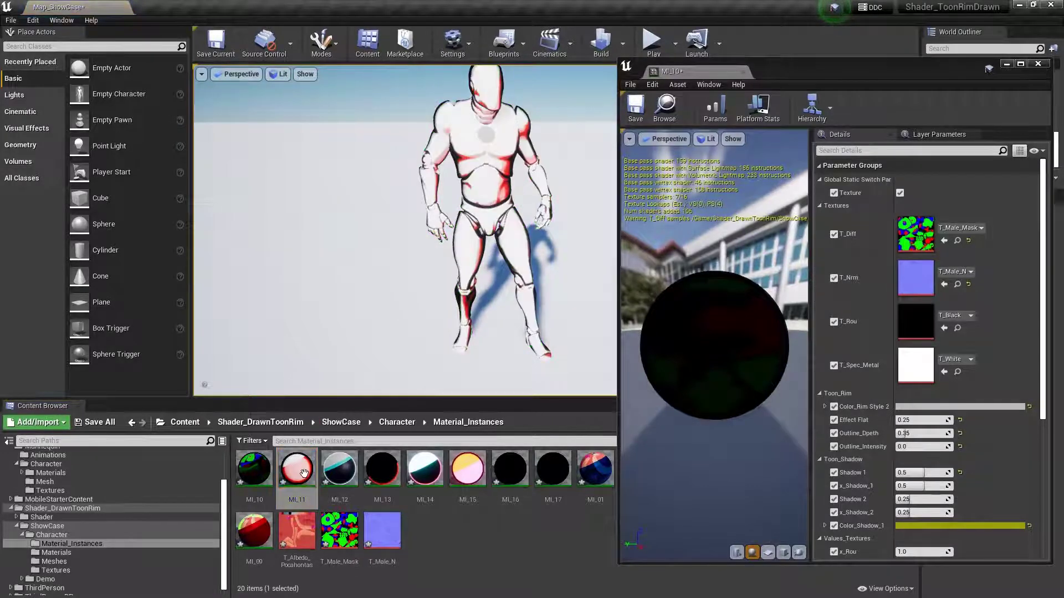
Step: Make MI_11's Color_Shadow_1 cyan in the Color Picker, then apply MI_12 to the character and open it
double_click(298, 475)
left_click_drag(347, 532, 342, 519)
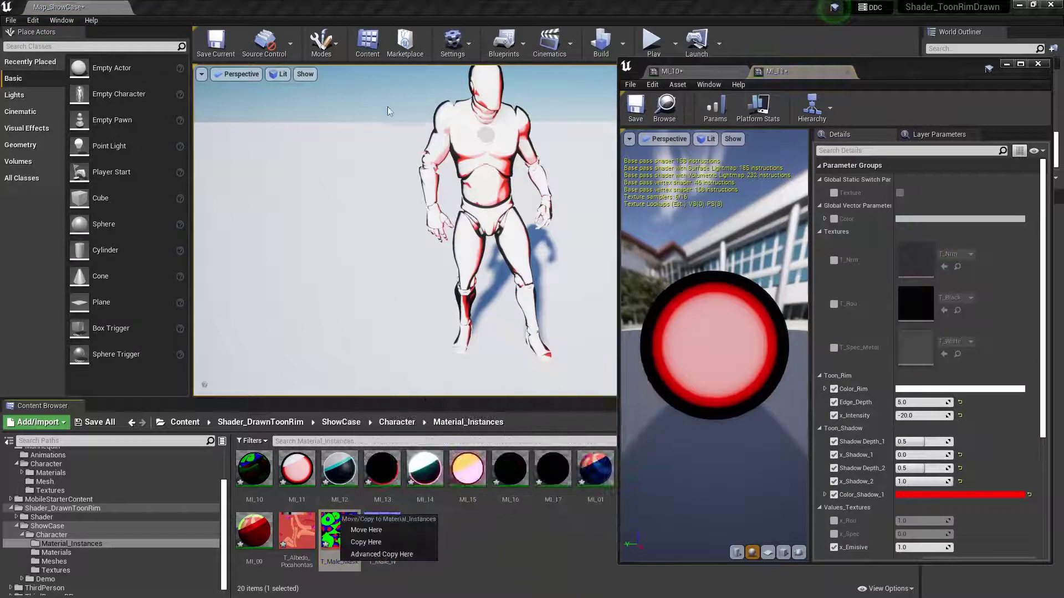
left_click(388, 111)
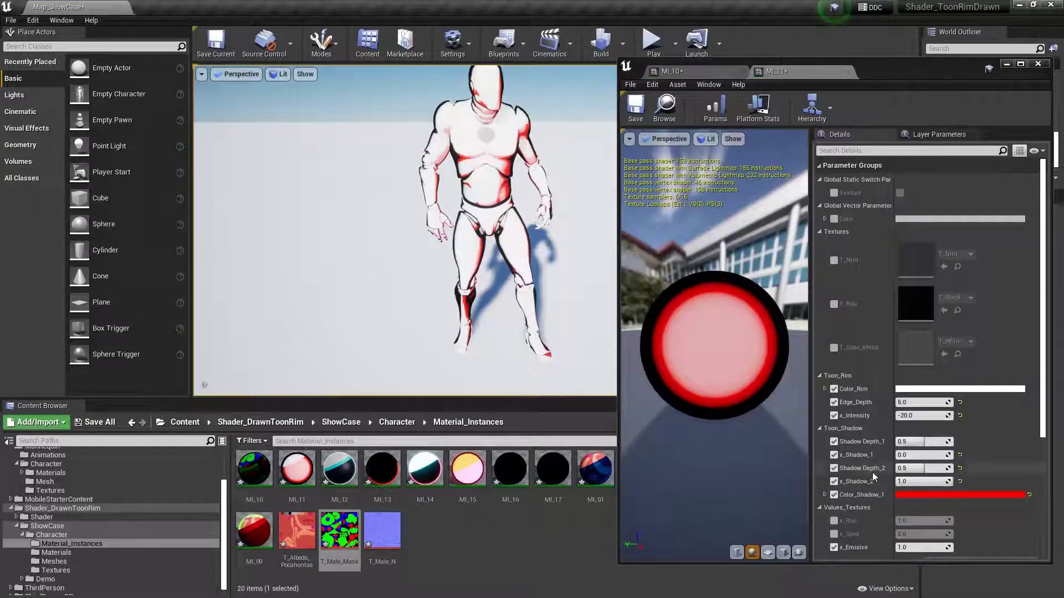
left_click(908, 495)
left_click(681, 407)
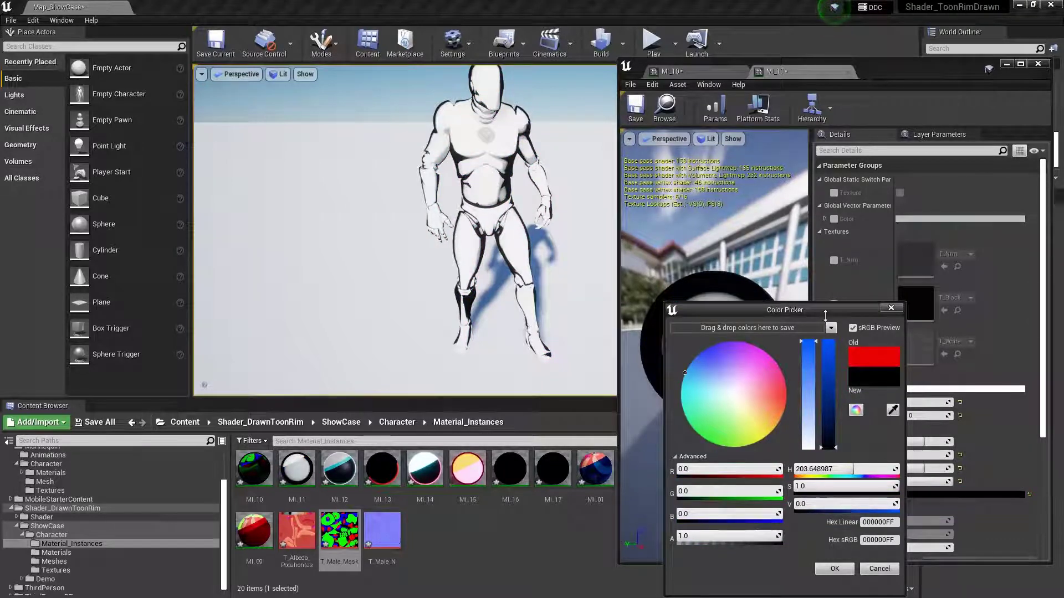
left_click(889, 308)
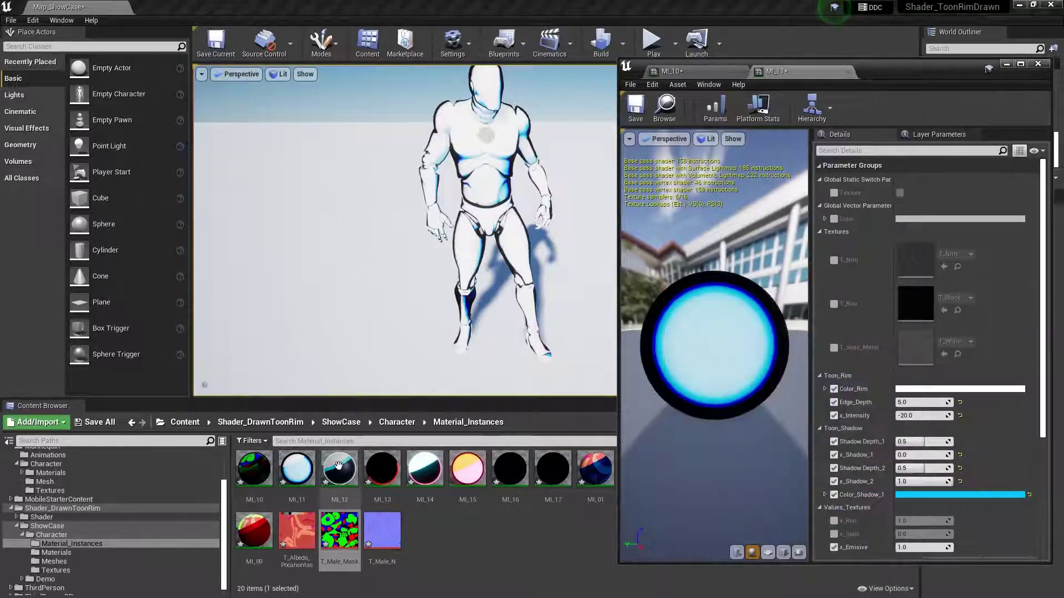
left_click_drag(339, 465, 497, 148)
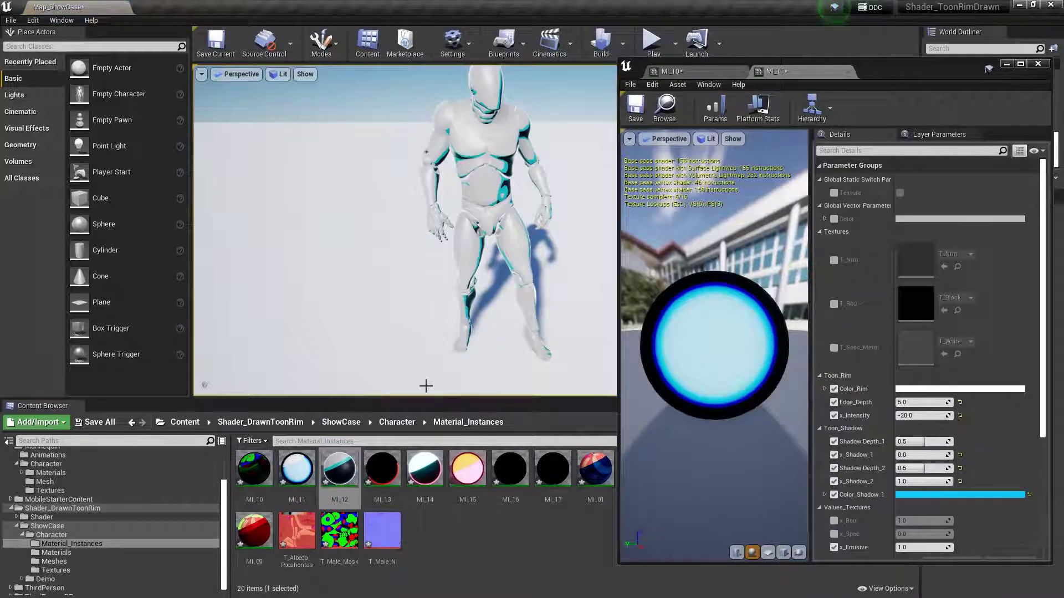
double_click(344, 464)
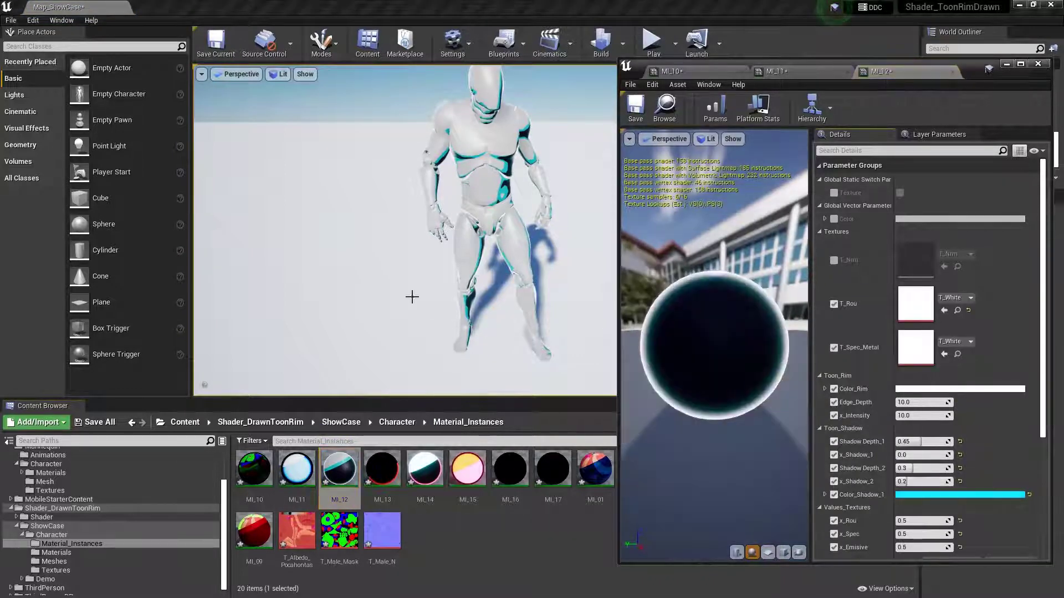
Step: Apply MI_13 to the character and set its x_Intensity to -19.76 for a bright orange rim
left_click_drag(382, 478, 505, 198)
double_click(384, 472)
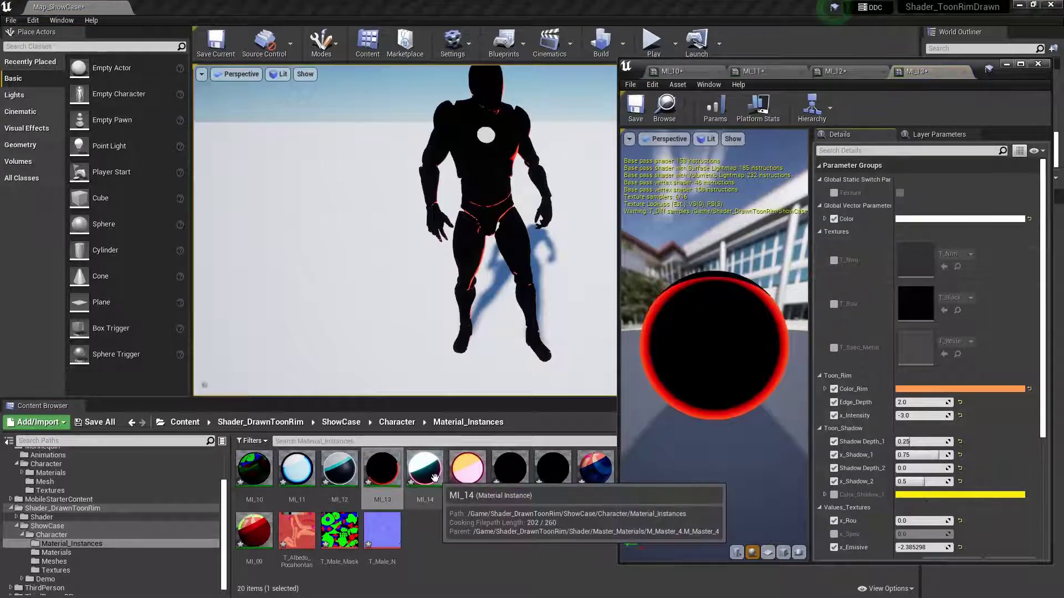
left_click_drag(923, 415, 923, 416)
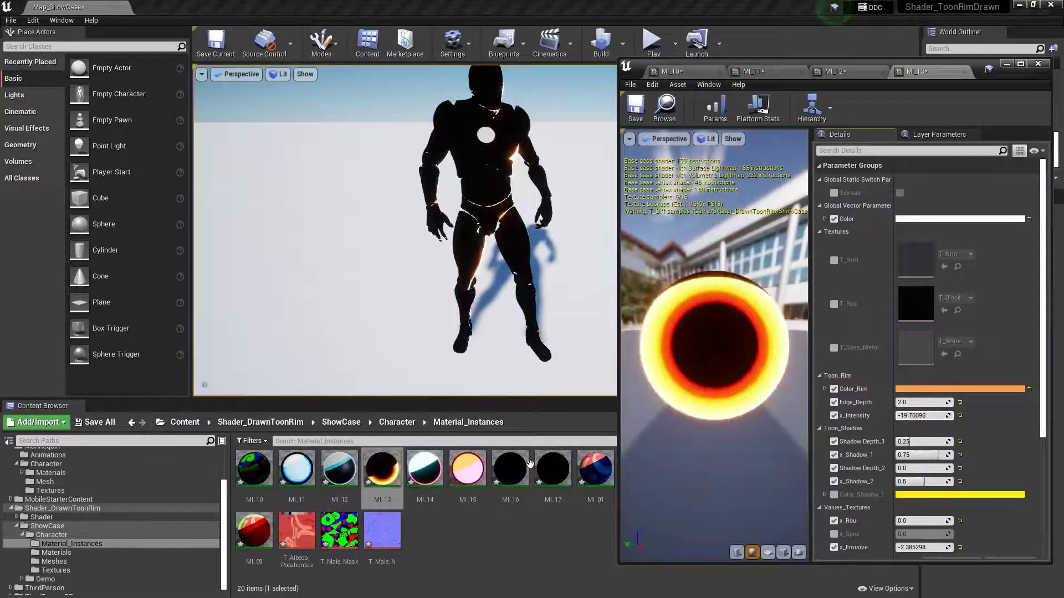
Step: Apply MI_14, MI_15 and MI_16 to the character in turn, opening MI_14
left_click_drag(429, 466, 488, 162)
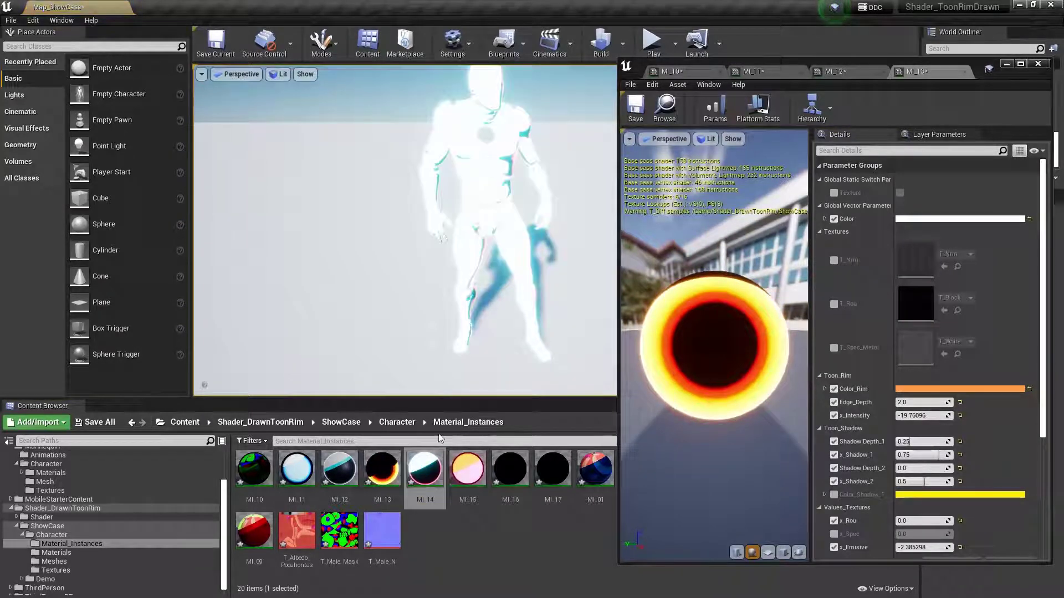
double_click(421, 461)
mouse_move(474, 475)
left_mouse_down()
mouse_move(484, 188)
mouse_move(483, 340)
left_mouse_up()
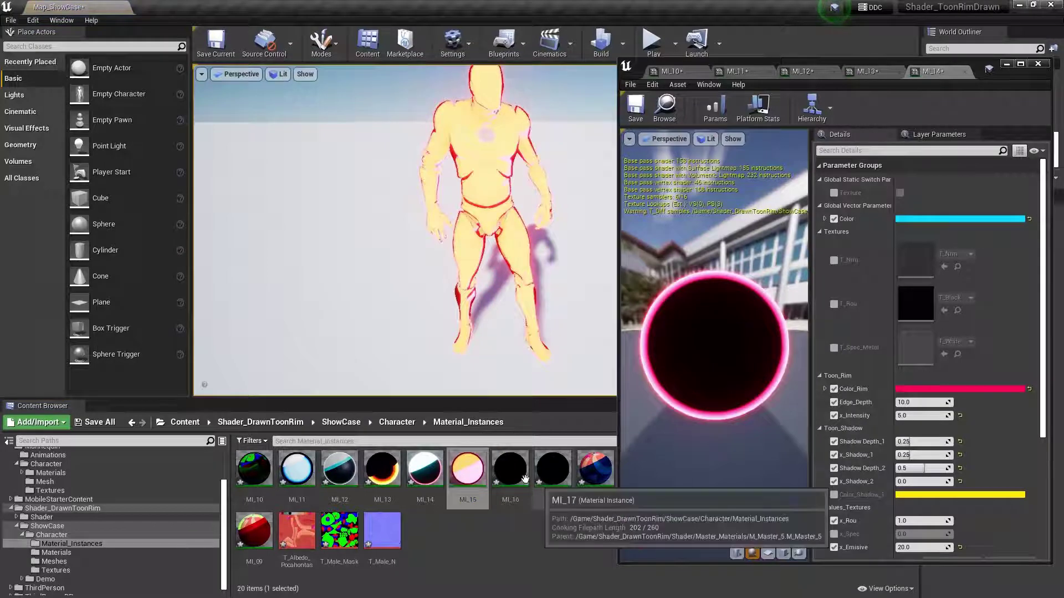
left_click_drag(498, 470, 493, 178)
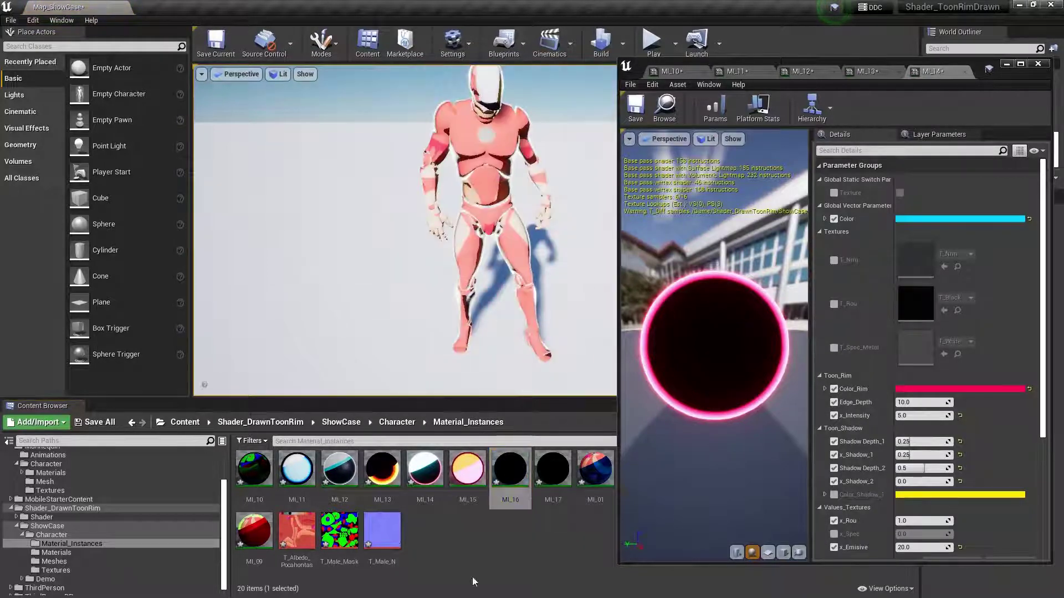
Step: Give MI_16 T_Male_Mask diffuse and T_Male_N normal, lower its edge depth and slightly raise rim intensity
double_click(528, 470)
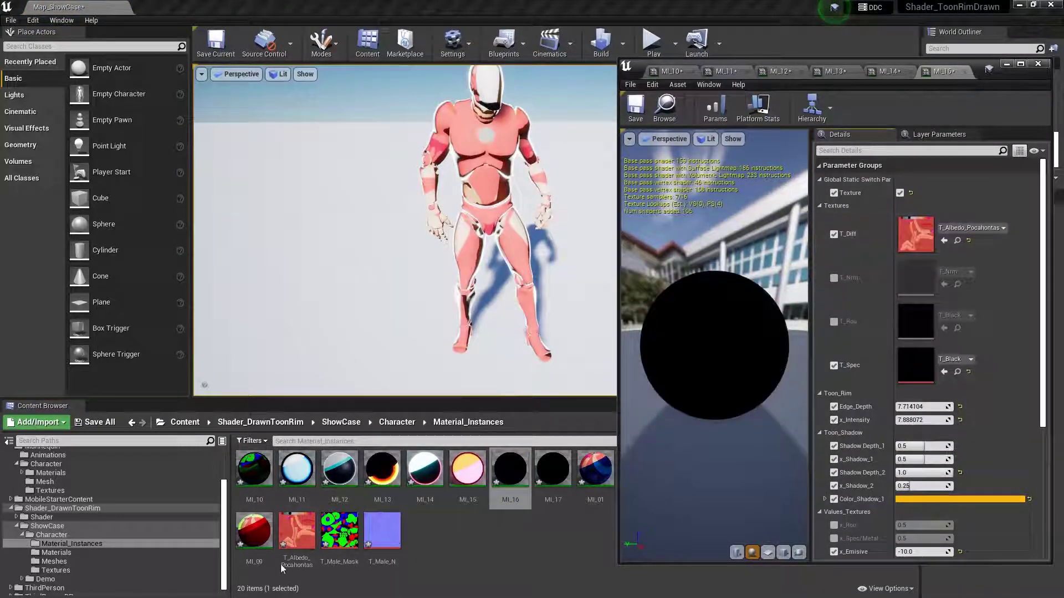
left_click_drag(339, 531, 915, 234)
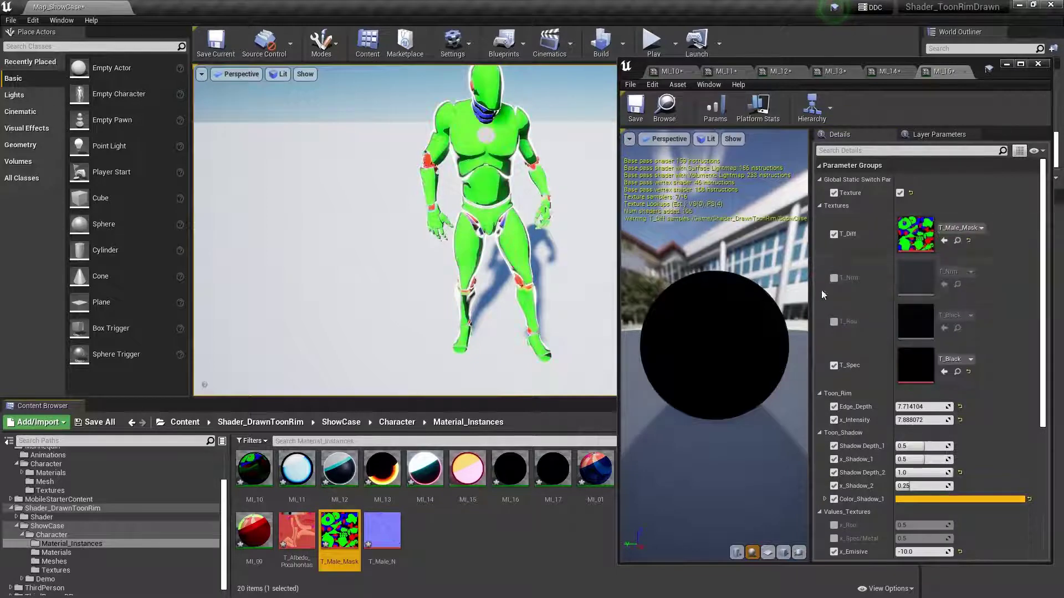
left_click_drag(383, 531, 915, 278)
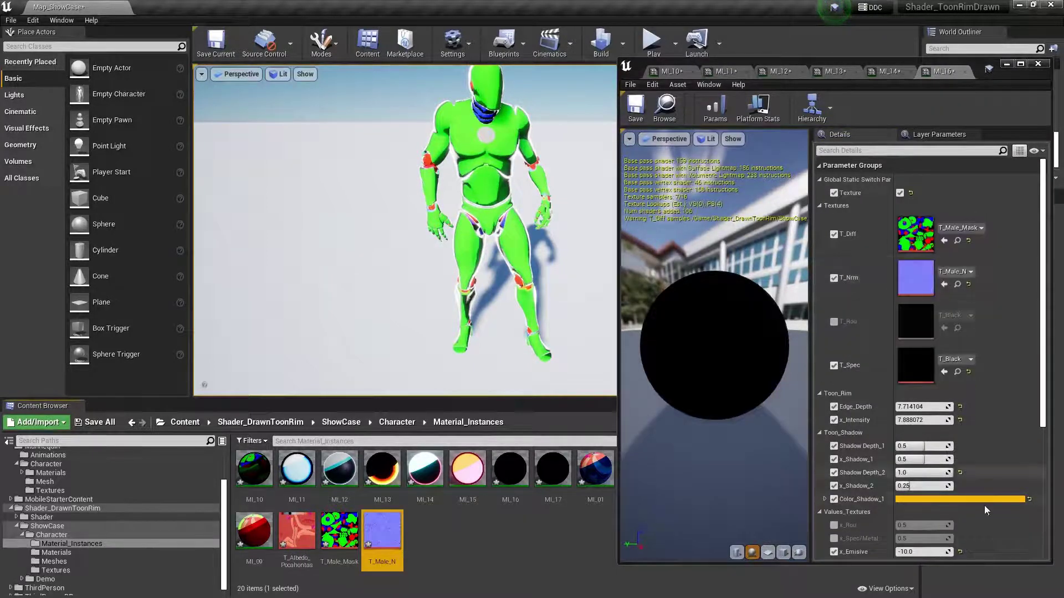
left_click_drag(922, 413, 898, 413)
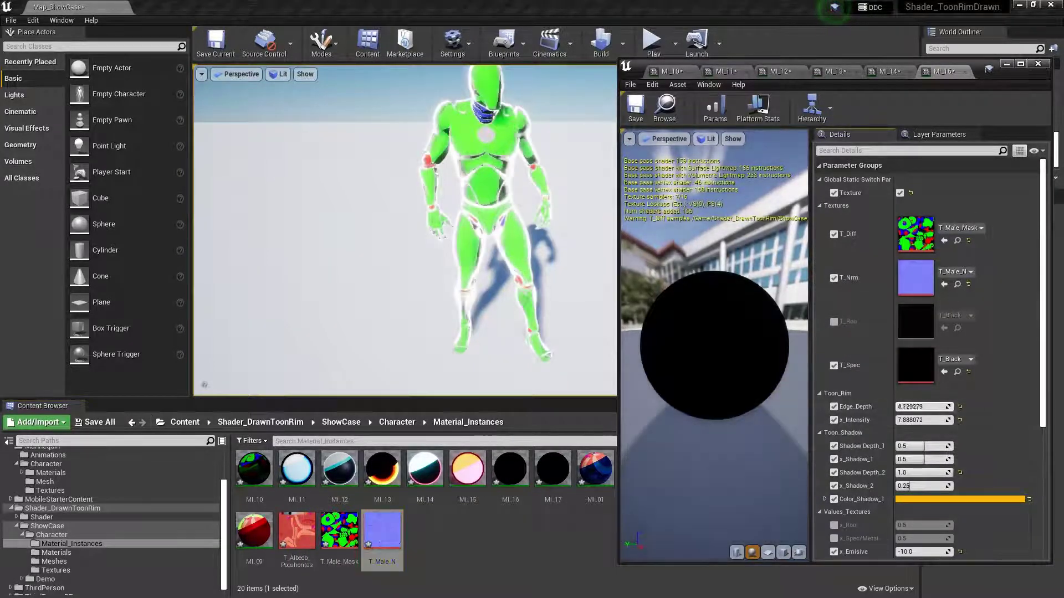
left_click_drag(889, 421, 903, 420)
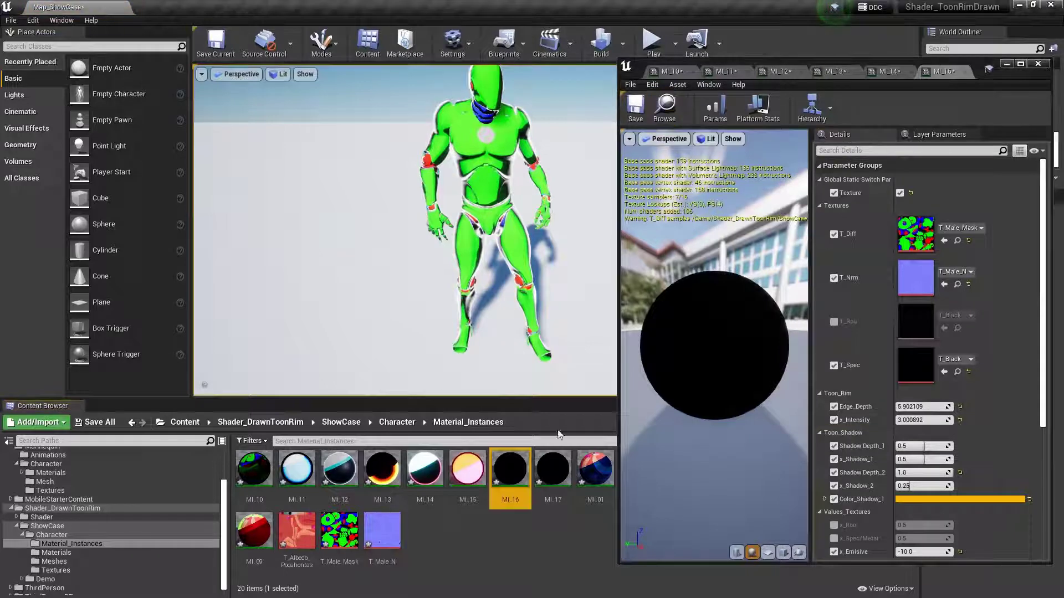
Step: Apply MI_17 to the character, set its T_Nrm to T_Male_N, and close the editor
left_click_drag(552, 468, 541, 350)
double_click(552, 470)
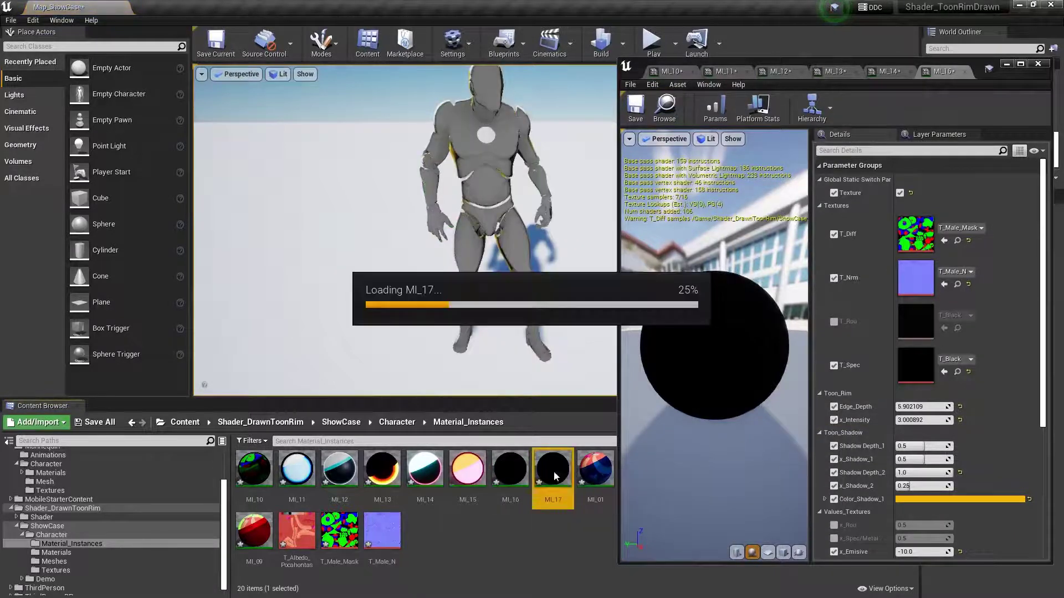
mouse_move(383, 531)
left_mouse_down()
mouse_move(965, 268)
mouse_move(921, 264)
left_mouse_up()
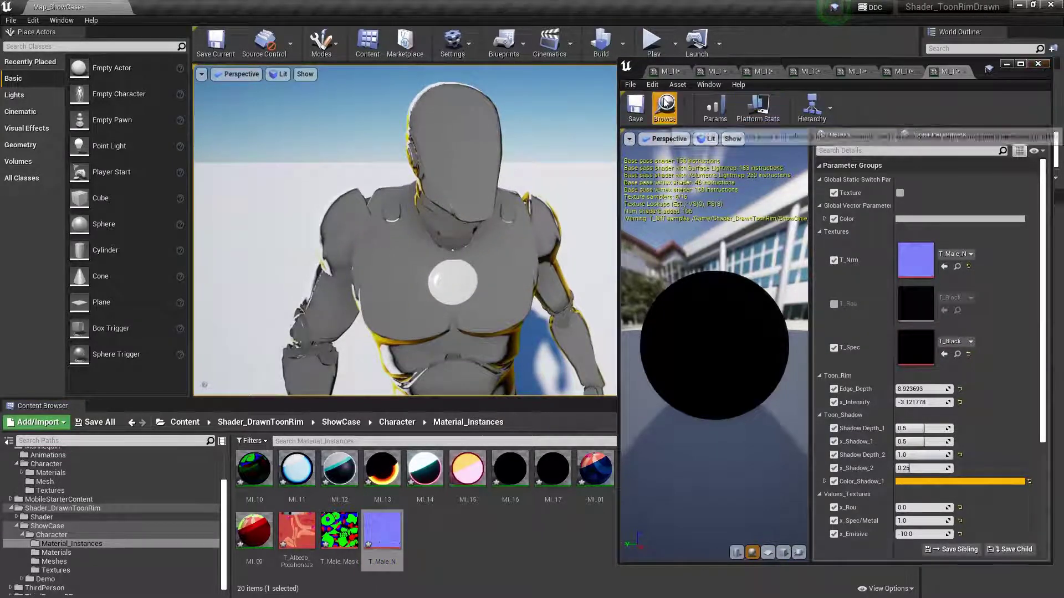
left_click(1038, 65)
Step: Apply MI_01 to the mannequin and set T_Male_Mask as its diffuse texture
double_click(597, 477)
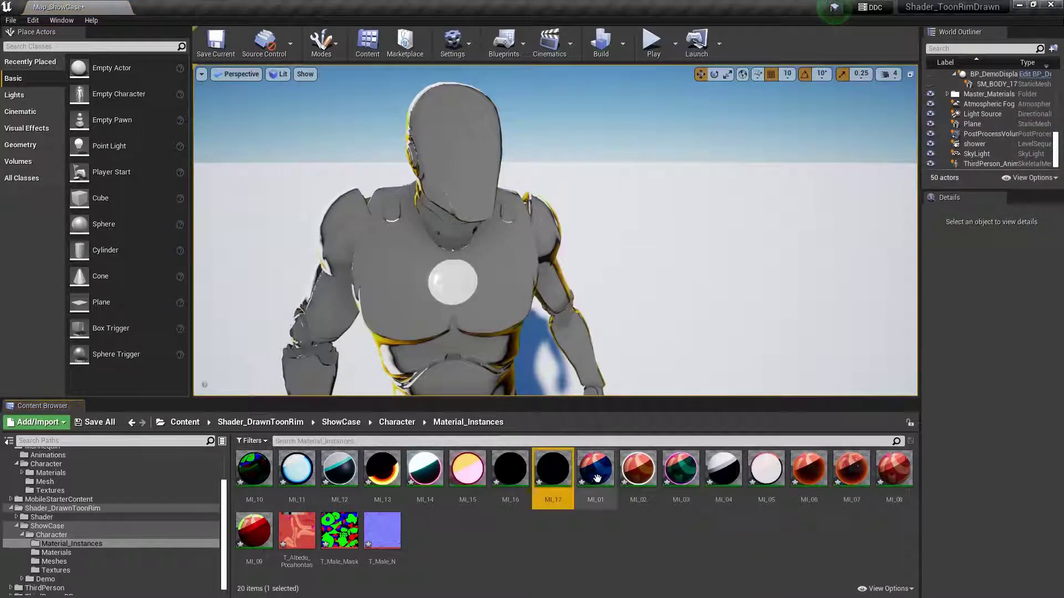
mouse_move(596, 471)
left_mouse_down()
mouse_move(437, 278)
mouse_move(429, 294)
left_mouse_up()
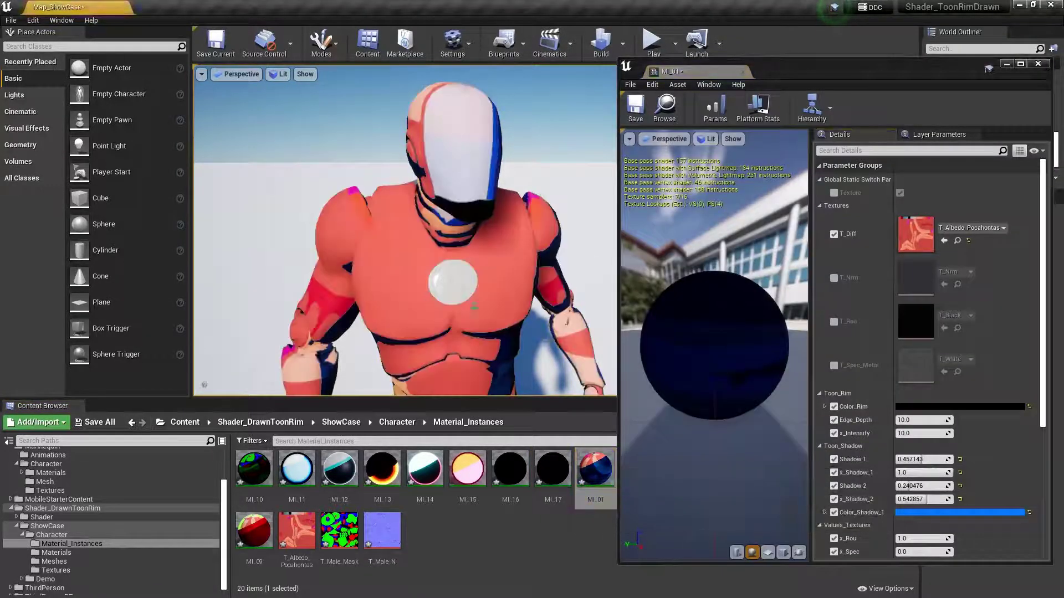
left_click_drag(339, 531, 916, 234)
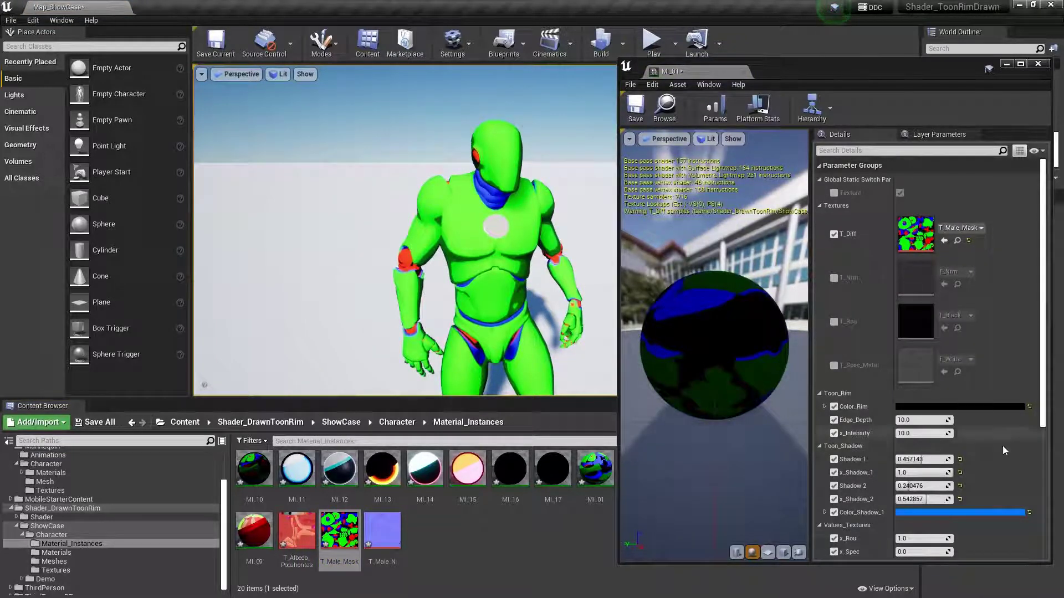
Step: Try white and light blue for Color_Rim, then confirm it back at black
left_click(978, 407)
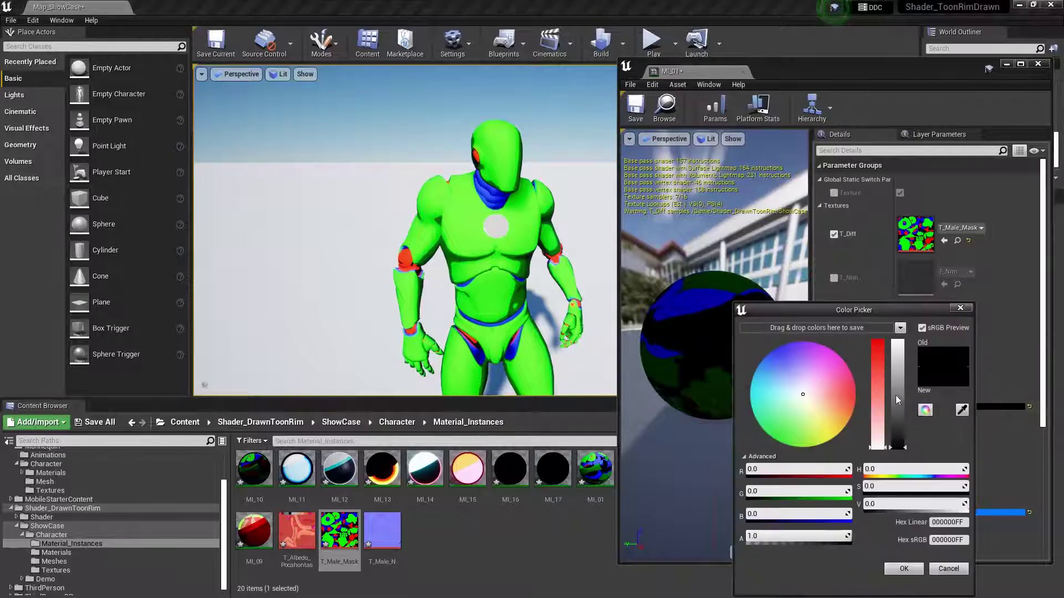
left_click_drag(898, 446, 901, 323)
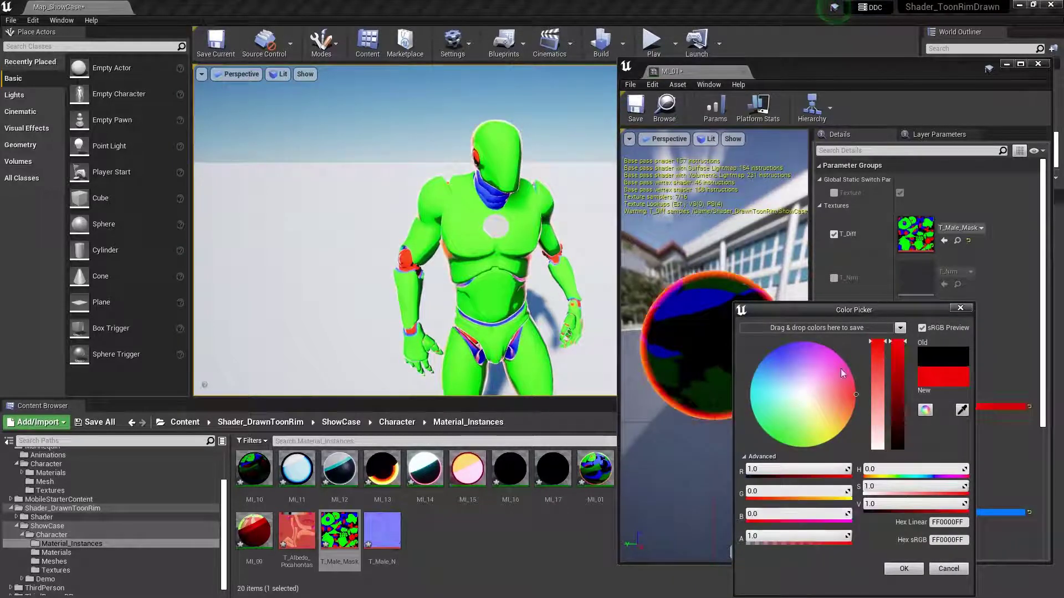
left_click(787, 386)
left_click_drag(898, 355, 897, 519)
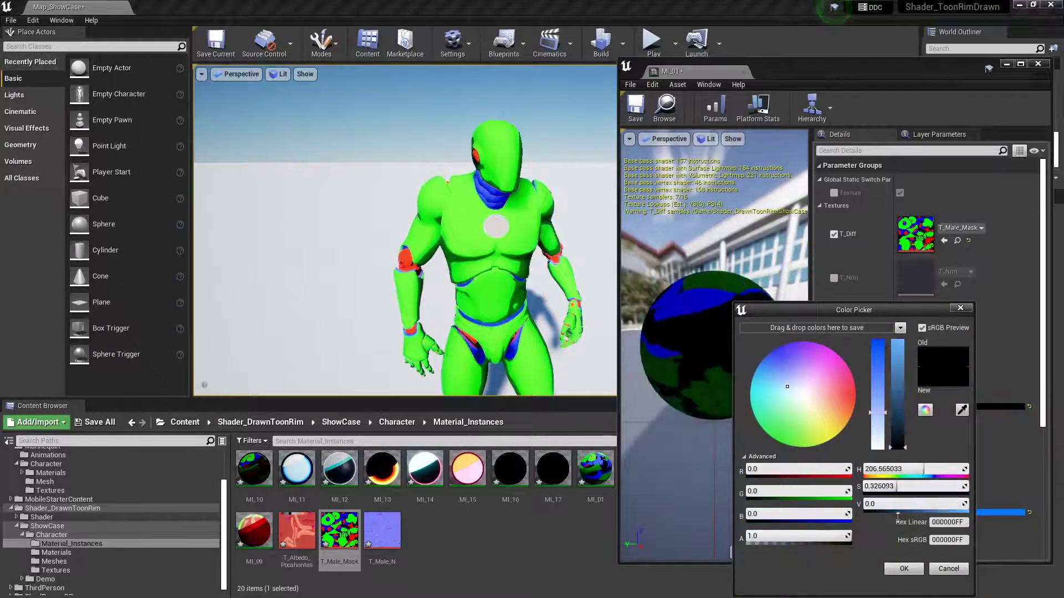
left_click(904, 569)
Step: Try pure blue and light cyan for Color_Shadow_1, then discard the change
left_click(991, 513)
left_click(752, 348)
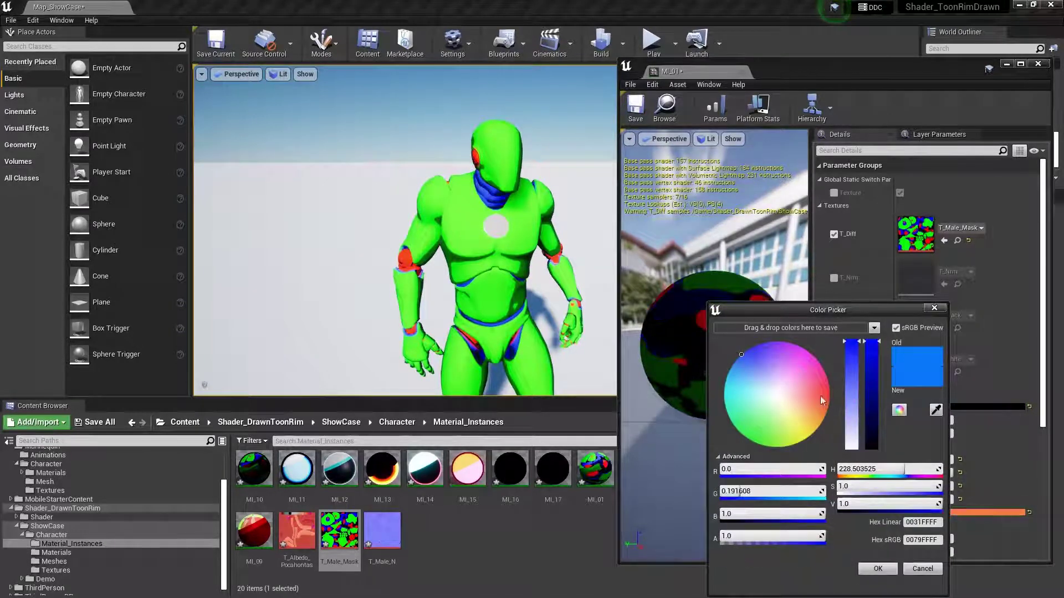
left_click_drag(801, 362, 755, 402)
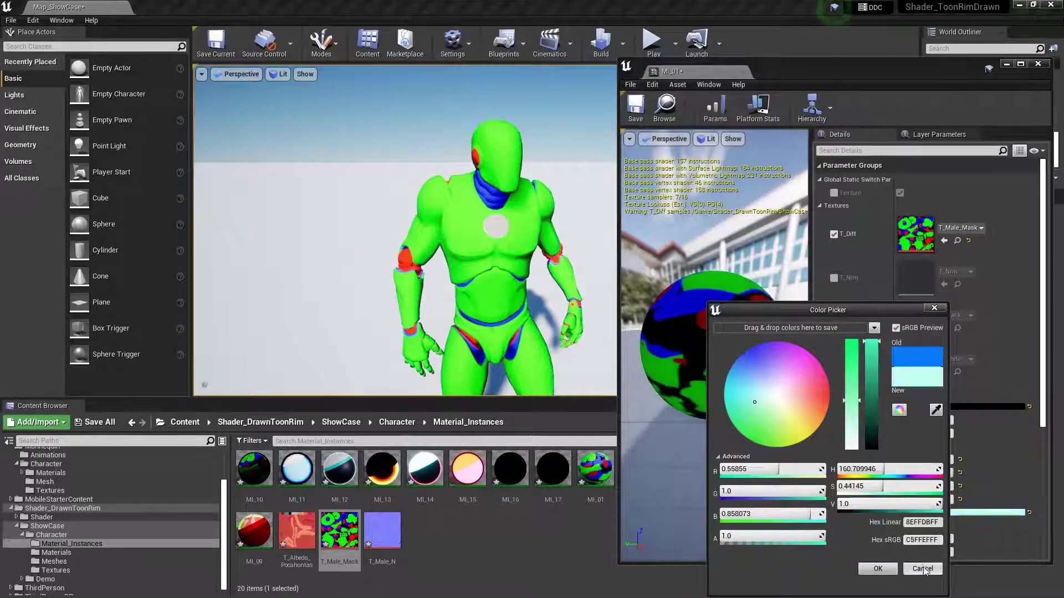
left_click(923, 570)
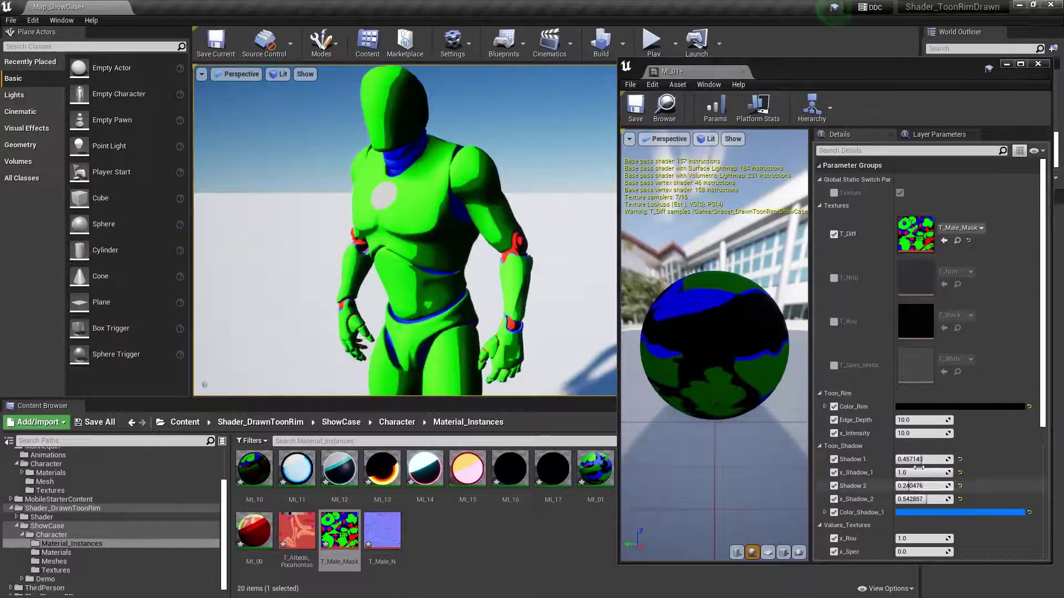
Step: Lower x_Shadow_1, try 0, undo back to 1.0, and close the MI_01 editor
left_click_drag(918, 467, 901, 459)
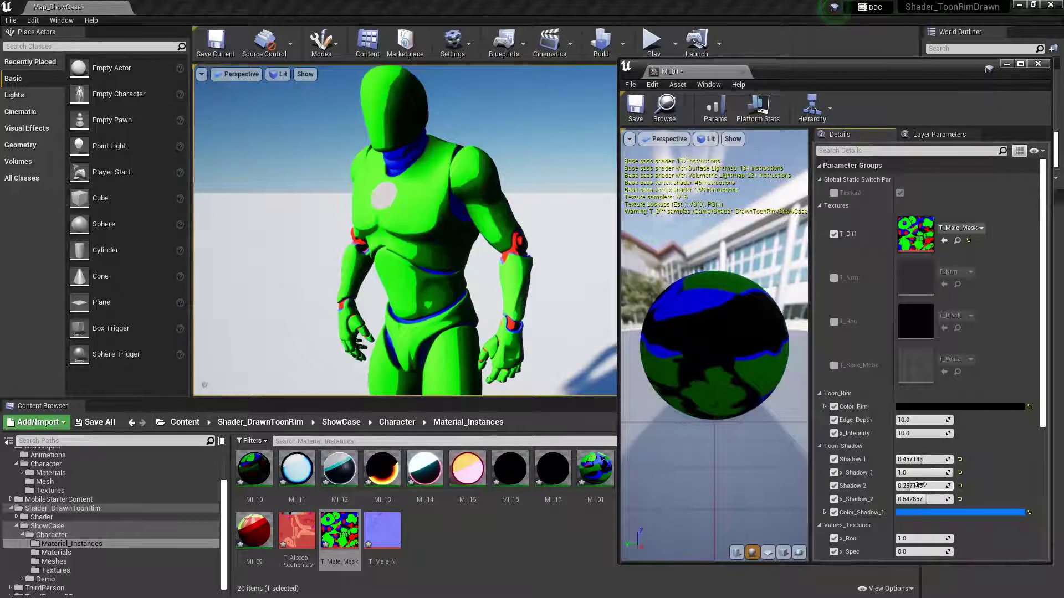
type("0")
key("Return")
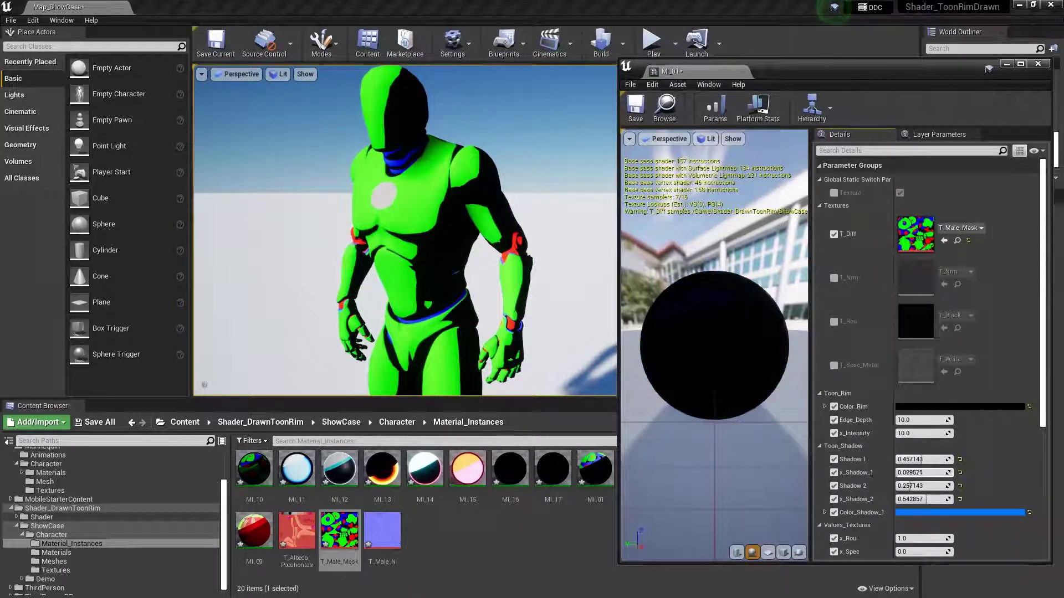
key("ctrl+z")
left_click(740, 71)
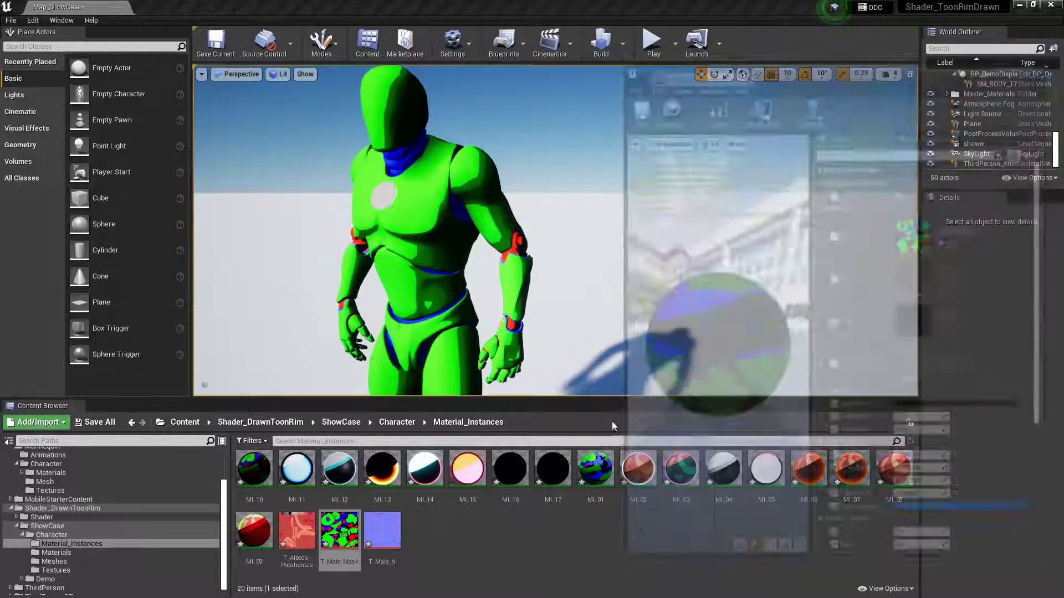
Step: Apply MI_02 to the mannequin and set T_Male_Mask as its diffuse texture
left_click_drag(652, 470, 485, 363)
double_click(638, 470)
left_click_drag(327, 540, 916, 236)
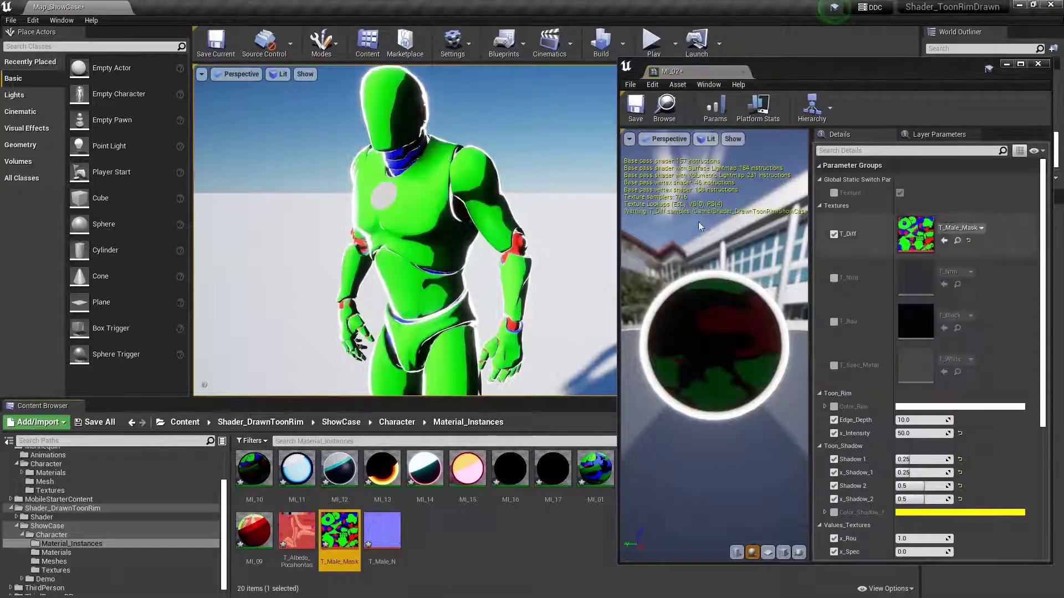
right_click_drag(543, 213, 526, 215)
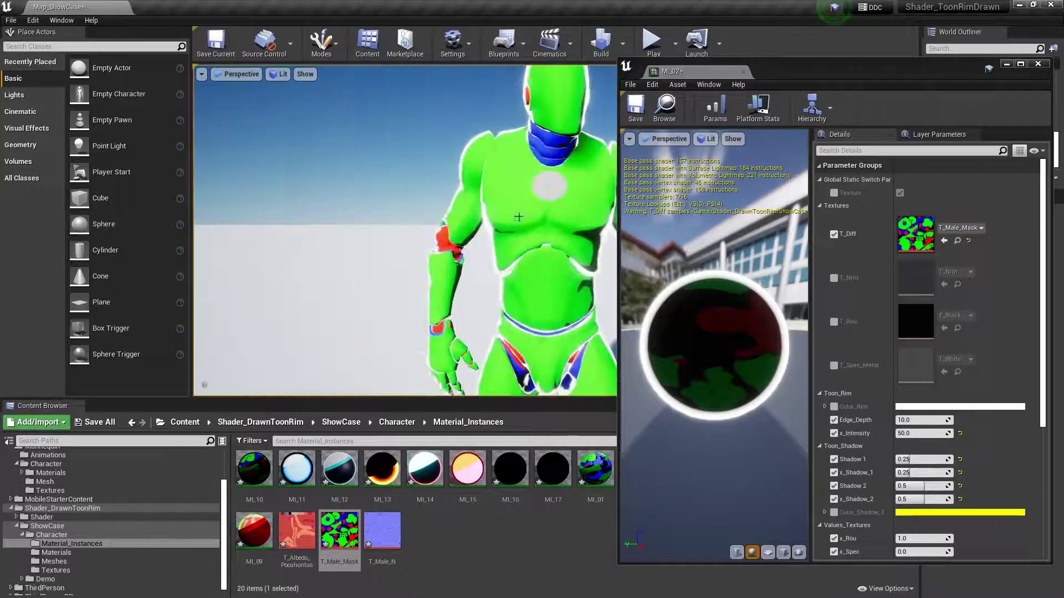
scroll(521, 238, "down", 2)
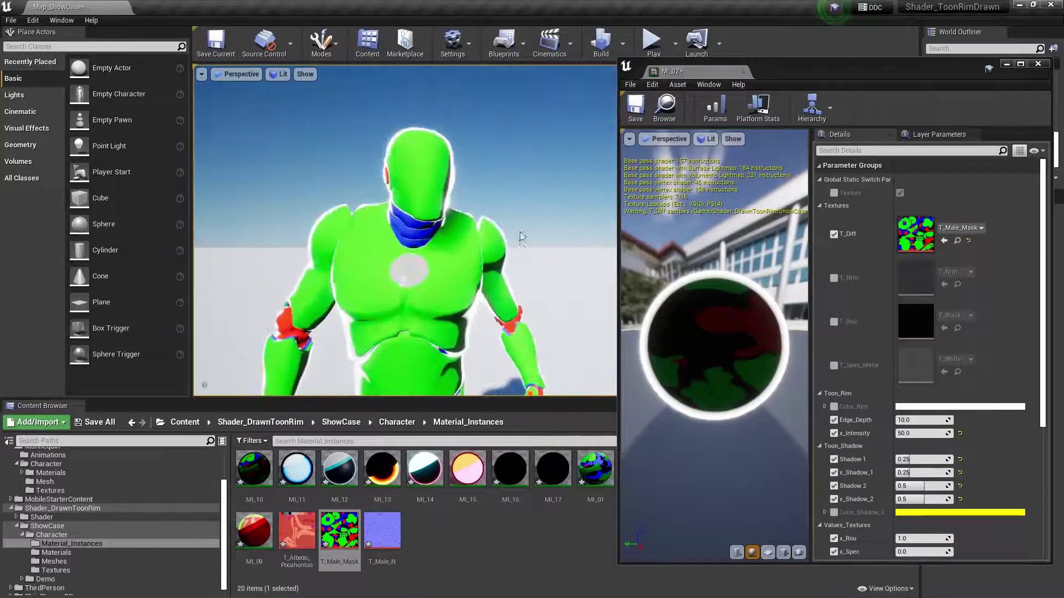
left_click(742, 72)
Step: Apply MI_03 with T_Male_Mask as diffuse, then apply MI_04 to the mannequin and open it
left_click_drag(680, 468, 466, 271)
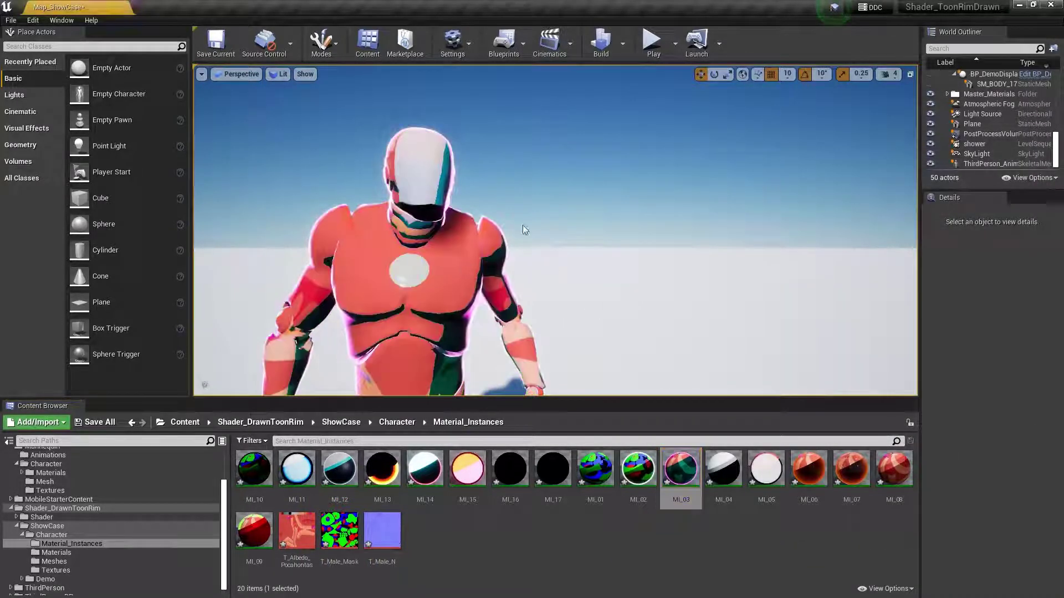
right_click_drag(465, 271, 555, 200)
double_click(680, 468)
left_click_drag(340, 530, 915, 233)
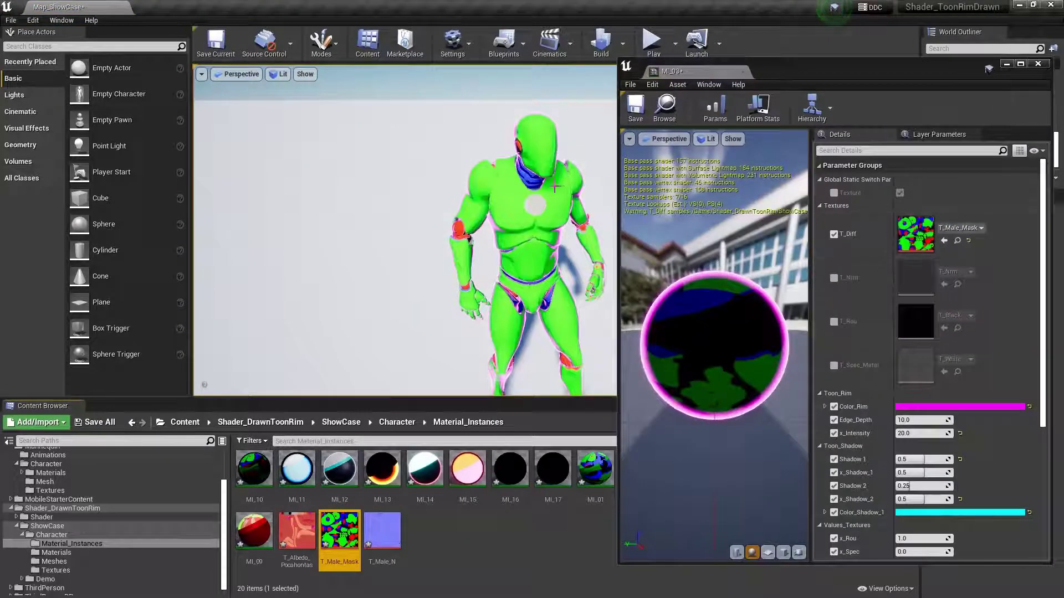
right_click_drag(562, 176, 588, 177)
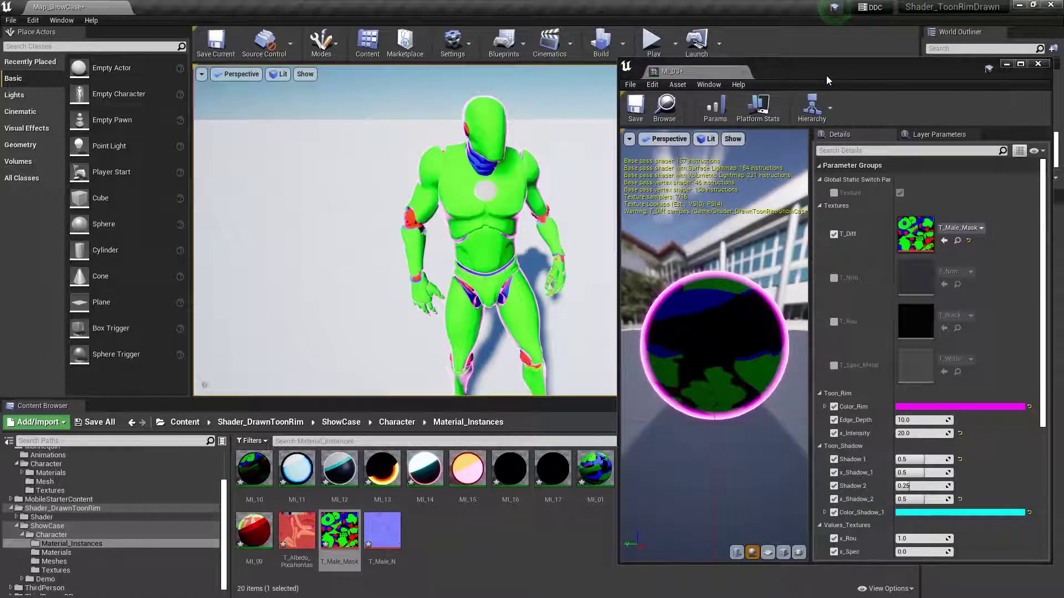
left_click_drag(827, 75, 377, 94)
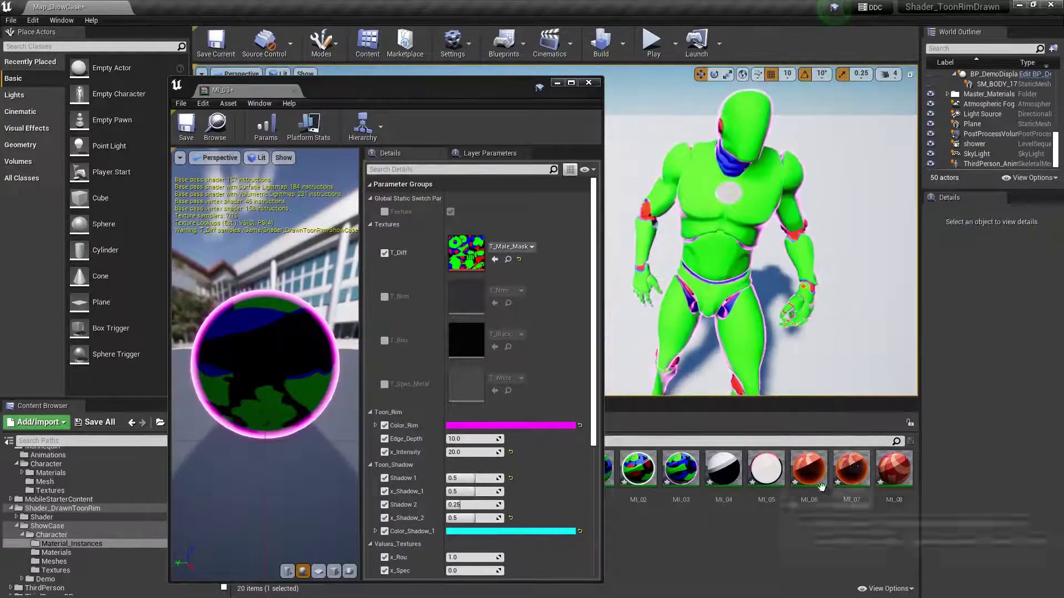
left_click_drag(743, 274, 744, 275)
double_click(721, 482)
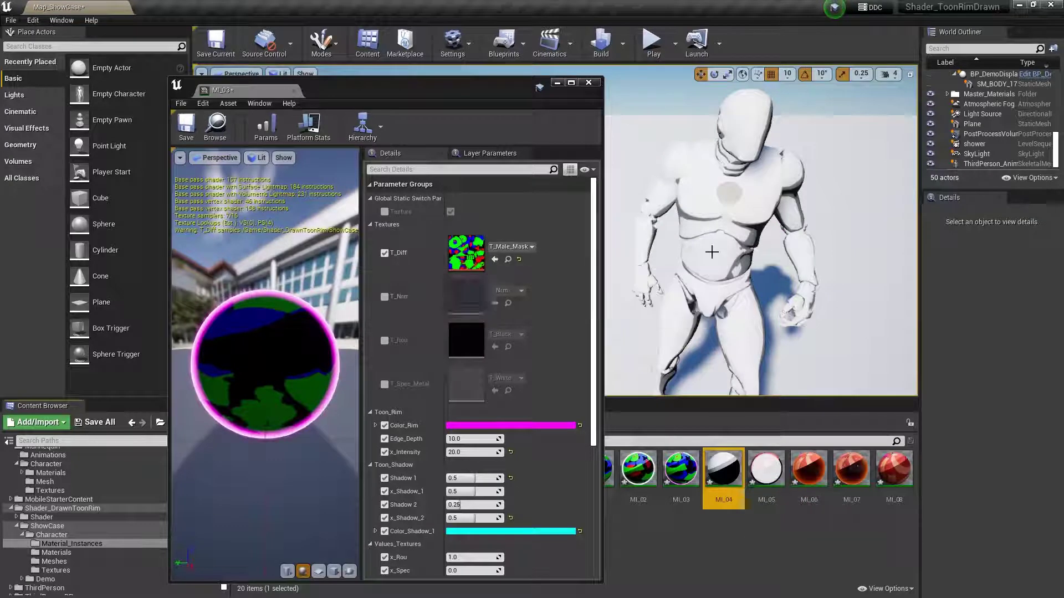
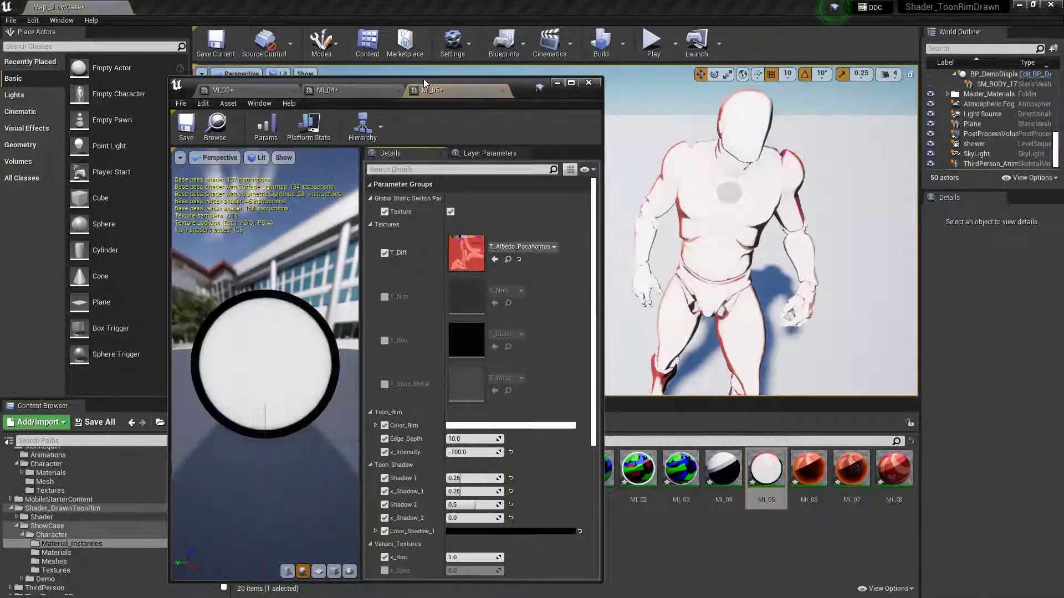
Step: Swap MI_05's T_Diff texture to T_Male_Mask for a green rim and close its editor
left_click_drag(400, 86, 838, 104)
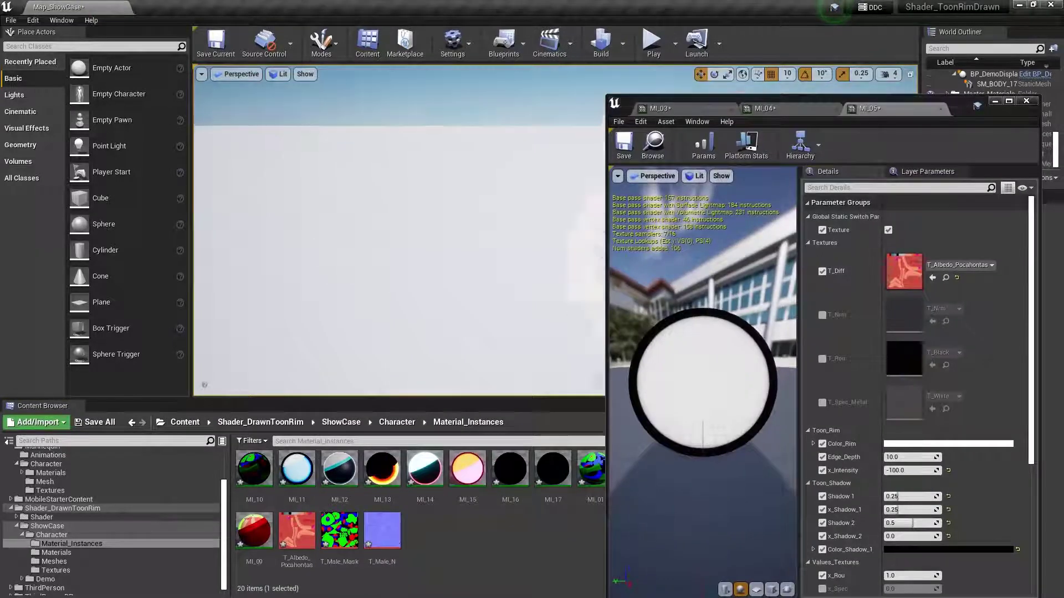
left_click_drag(340, 552, 905, 272)
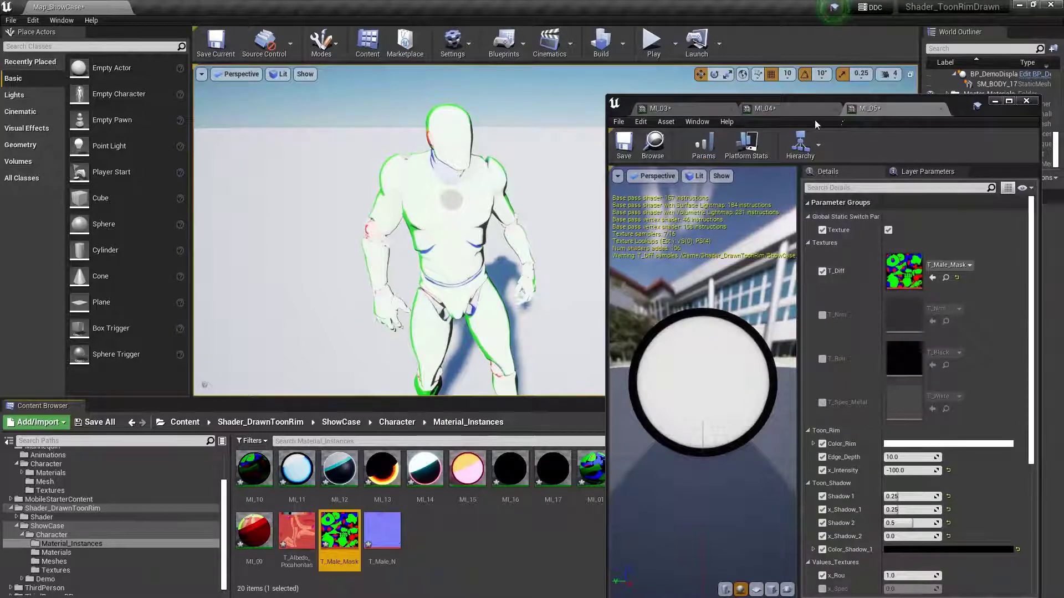
left_click(1031, 135)
left_click(1027, 101)
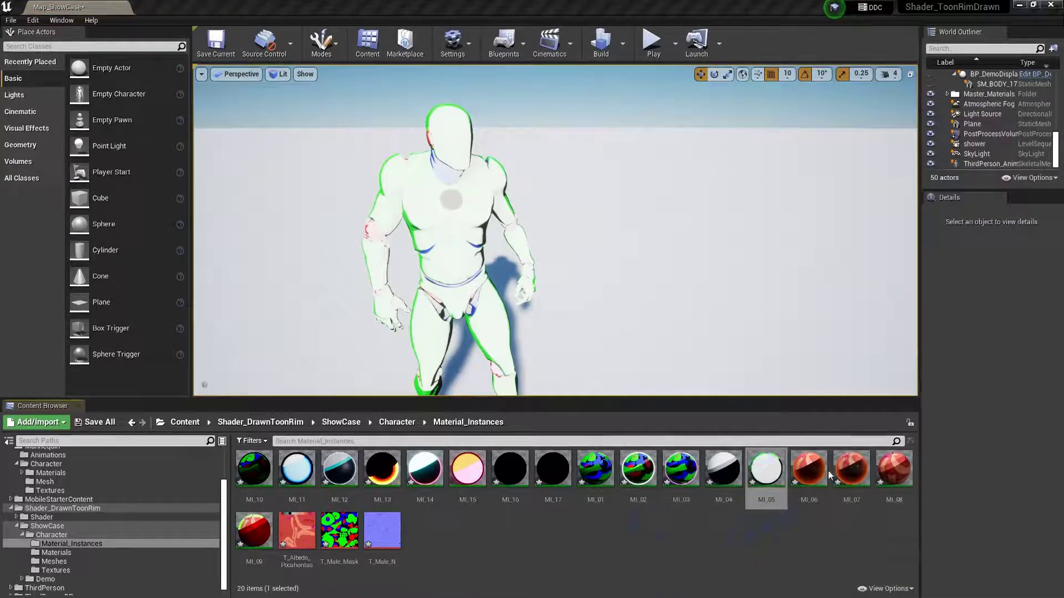
Step: Apply MI_06 to the character and set its diffuse texture to T_Male_Mask
left_click_drag(809, 468, 452, 266)
double_click(809, 468)
mouse_move(340, 530)
left_mouse_down()
mouse_move(942, 261)
mouse_move(925, 272)
left_mouse_up()
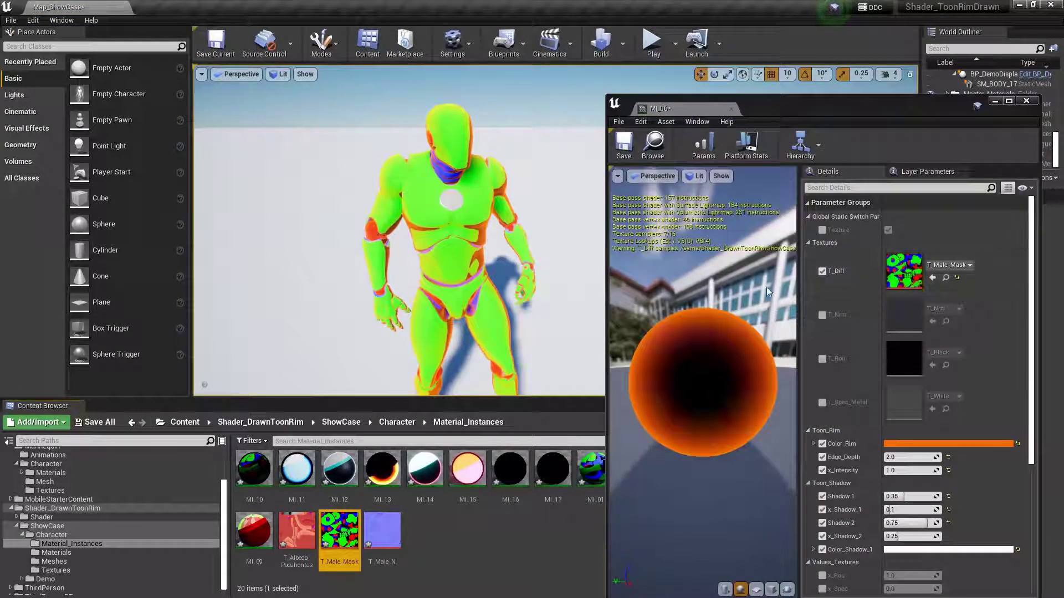
Step: Try T_Male_N as MI_06's normal map but leave T_Nrm off, then put MI_07 on the character
left_click(822, 314)
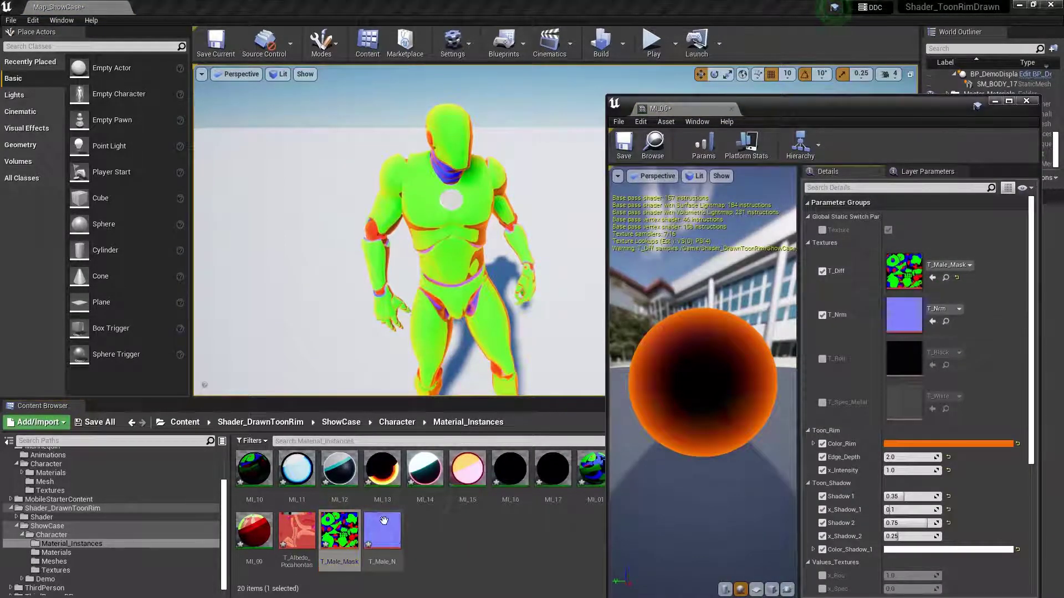
left_click_drag(382, 530, 904, 315)
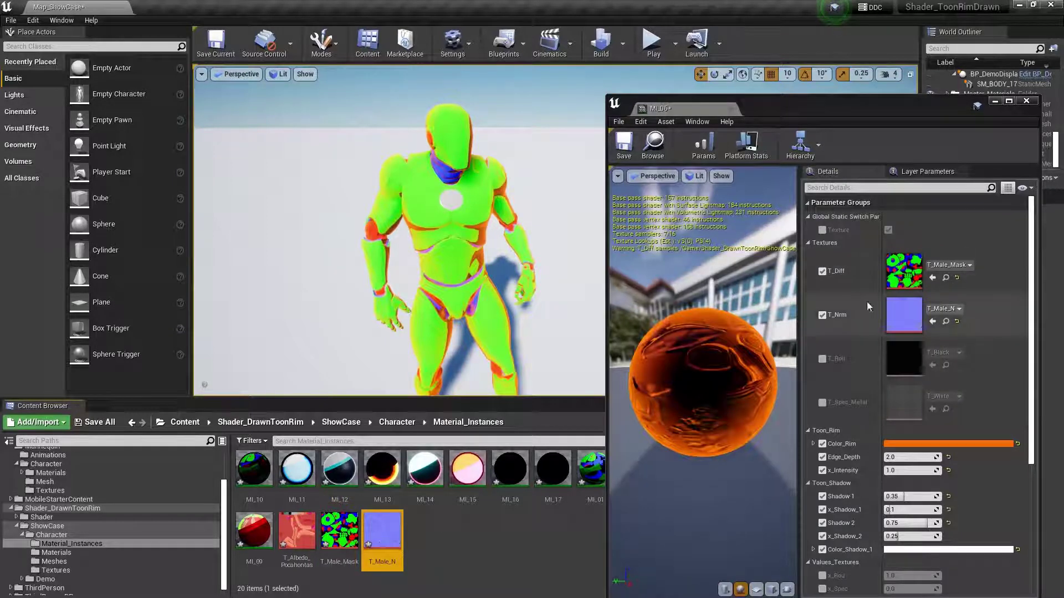
left_click(823, 314)
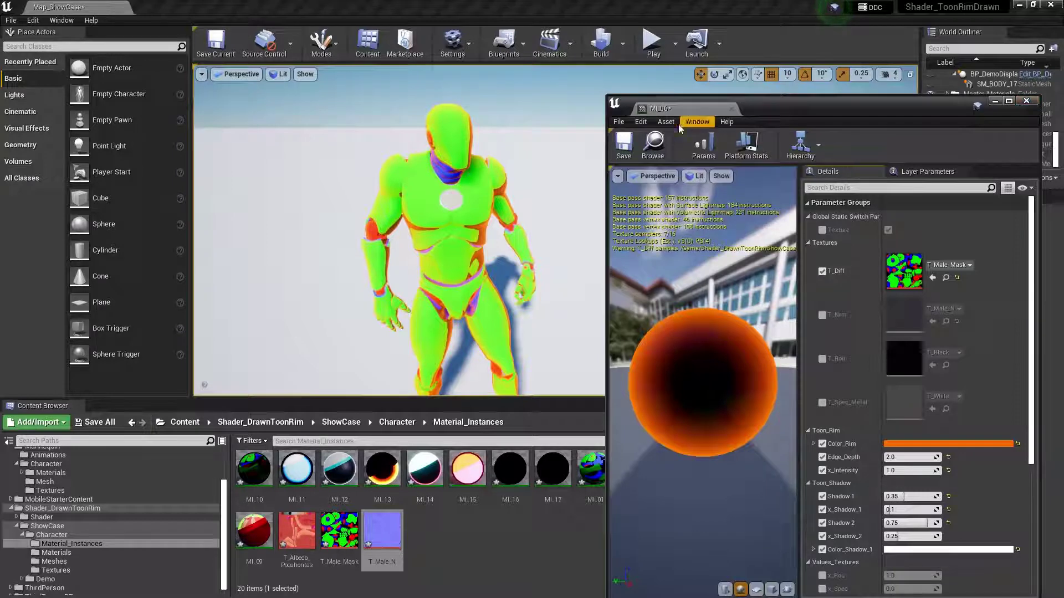
left_click(1026, 100)
left_click_drag(852, 468, 432, 256)
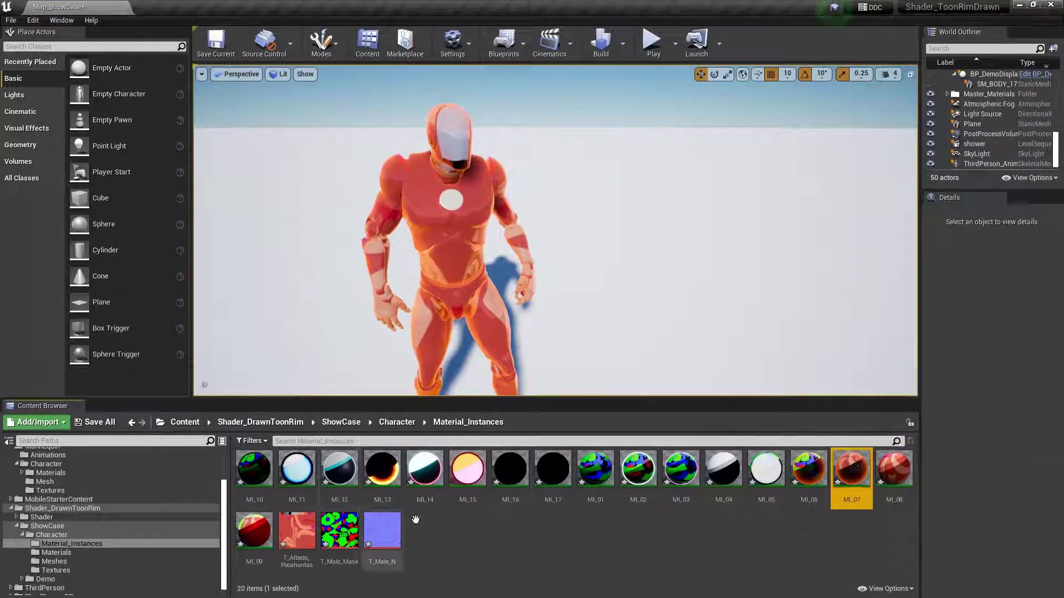
Step: Give MI_07 T_Male_Mask as diffuse and T_Male_N as normal map, then apply MI_08
double_click(861, 465)
left_click_drag(339, 530, 905, 271)
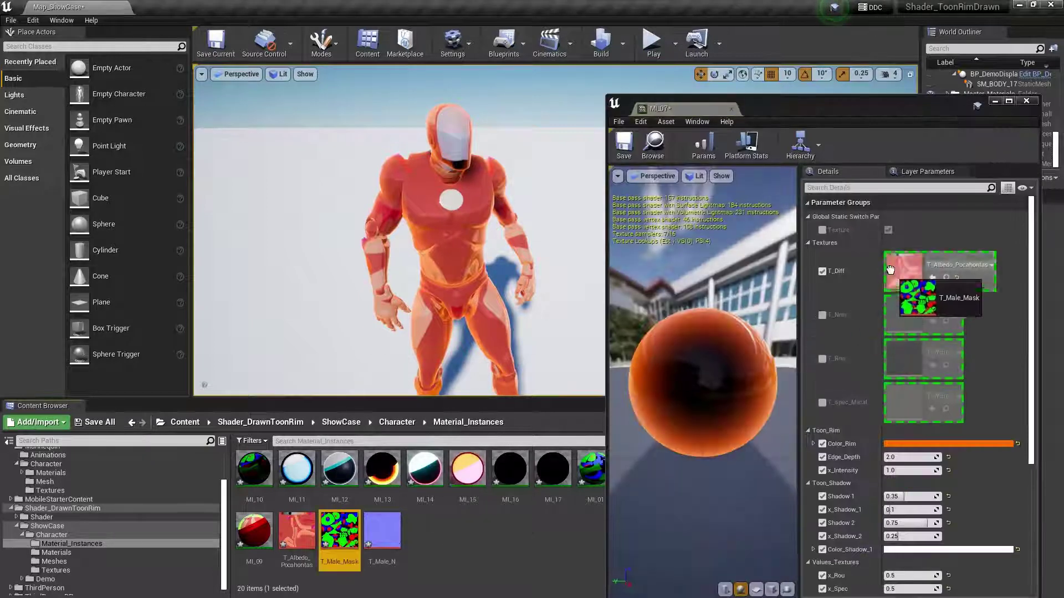
left_click(822, 315)
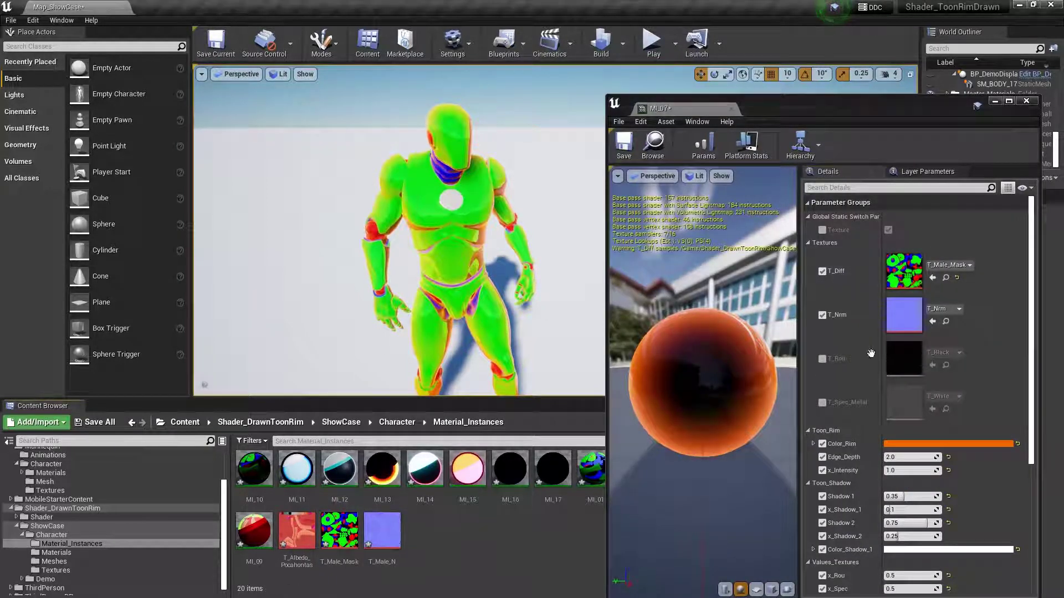
mouse_move(382, 531)
left_mouse_down()
mouse_move(861, 317)
mouse_move(904, 315)
left_mouse_up()
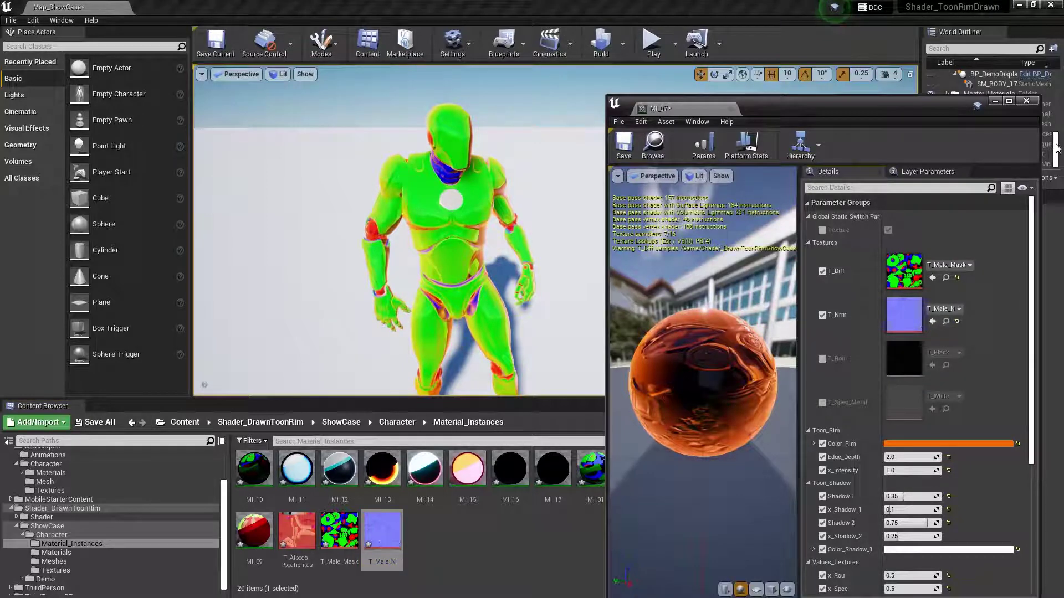
left_click(1026, 100)
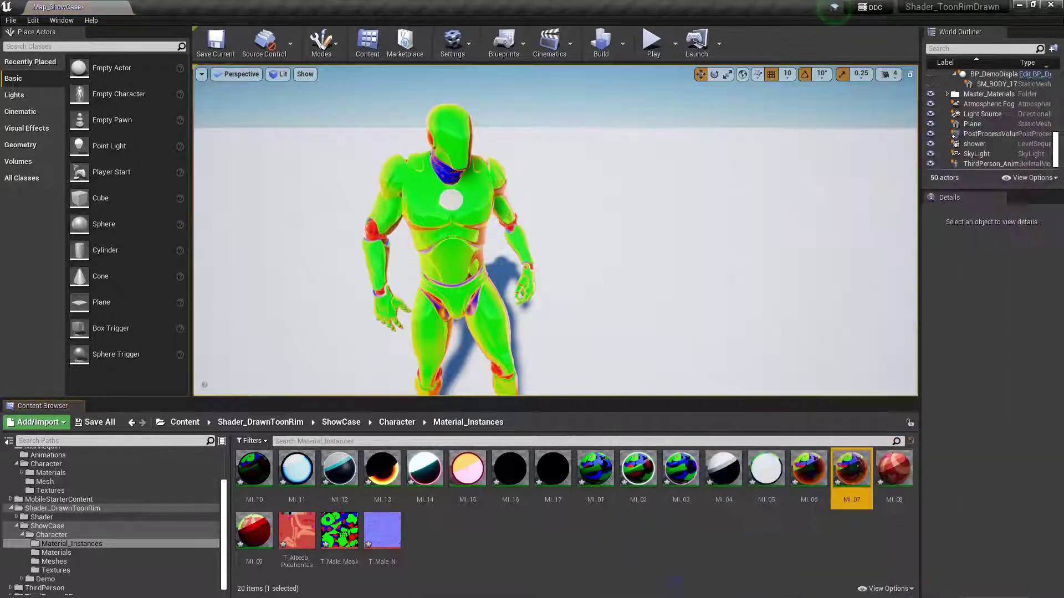
left_click_drag(894, 470, 492, 295)
double_click(894, 470)
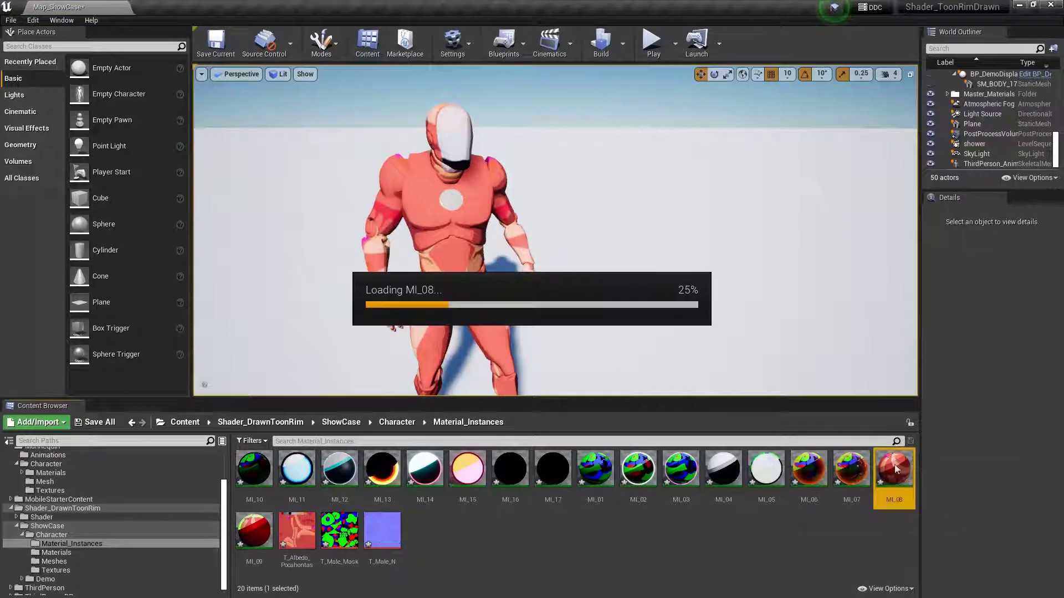
Step: Set MI_08's diffuse to T_Male_Mask and normal map to T_Male_N, then apply MI_09
left_click_drag(339, 531, 904, 272)
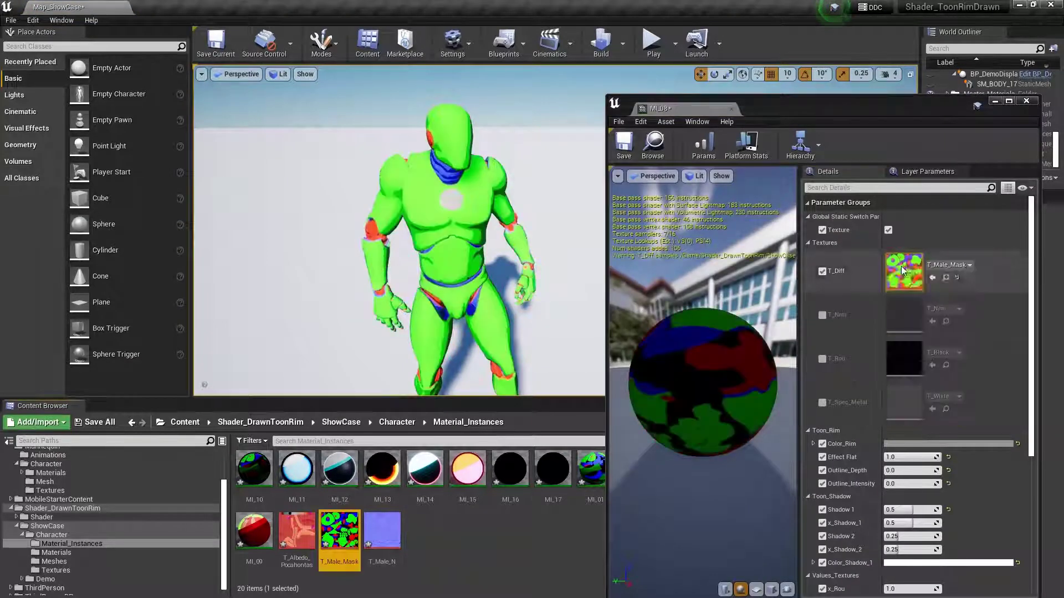
left_click(821, 315)
left_click_drag(382, 530, 904, 315)
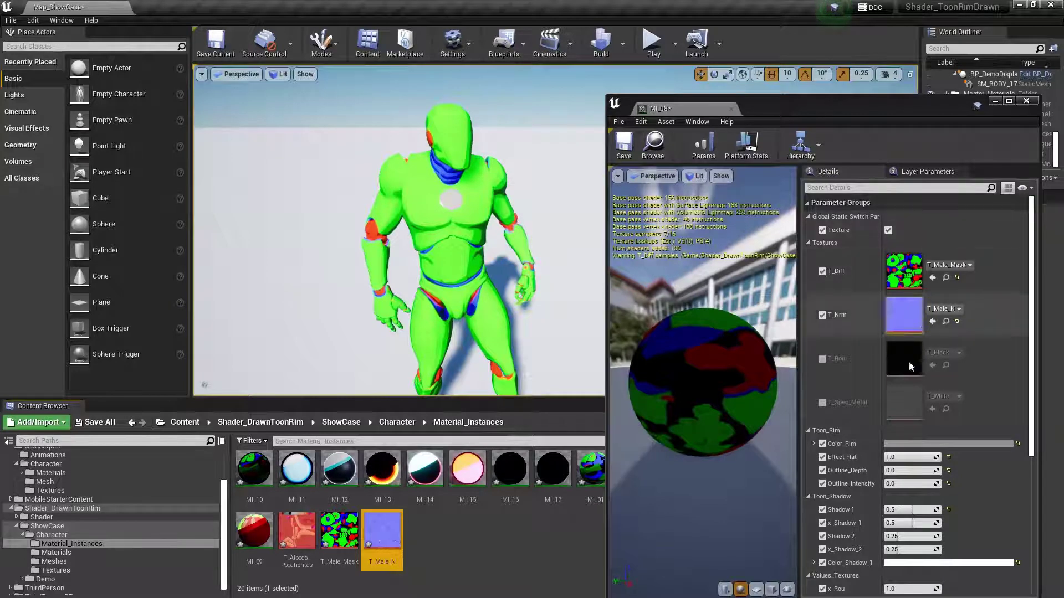
left_click(1026, 100)
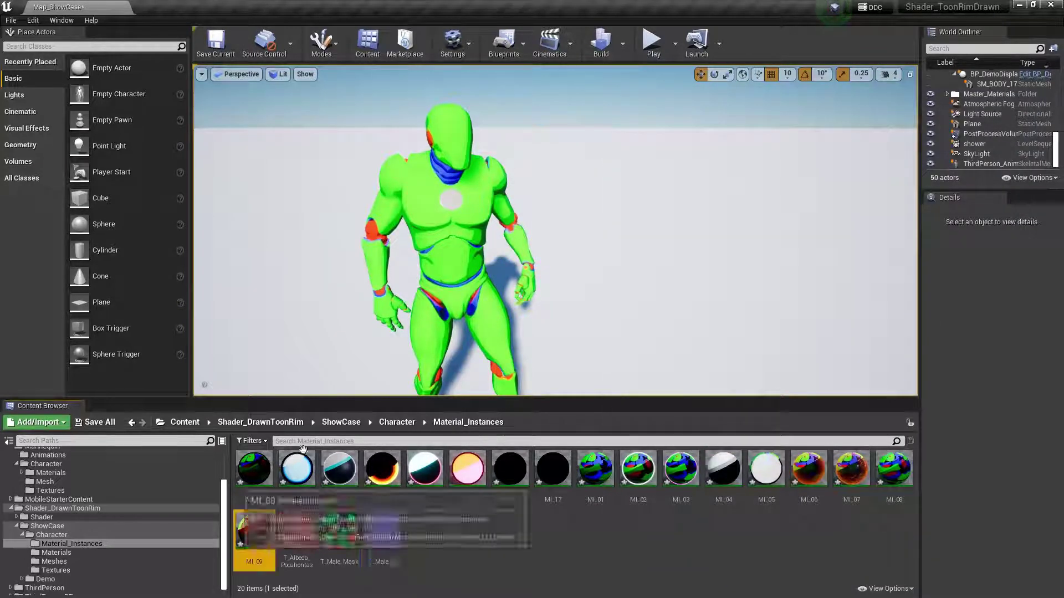
left_click_drag(254, 530, 468, 271)
Step: Assign MI_09 T_Male_Mask as T_Diff and enable T_Nrm with T_Male_N
double_click(254, 529)
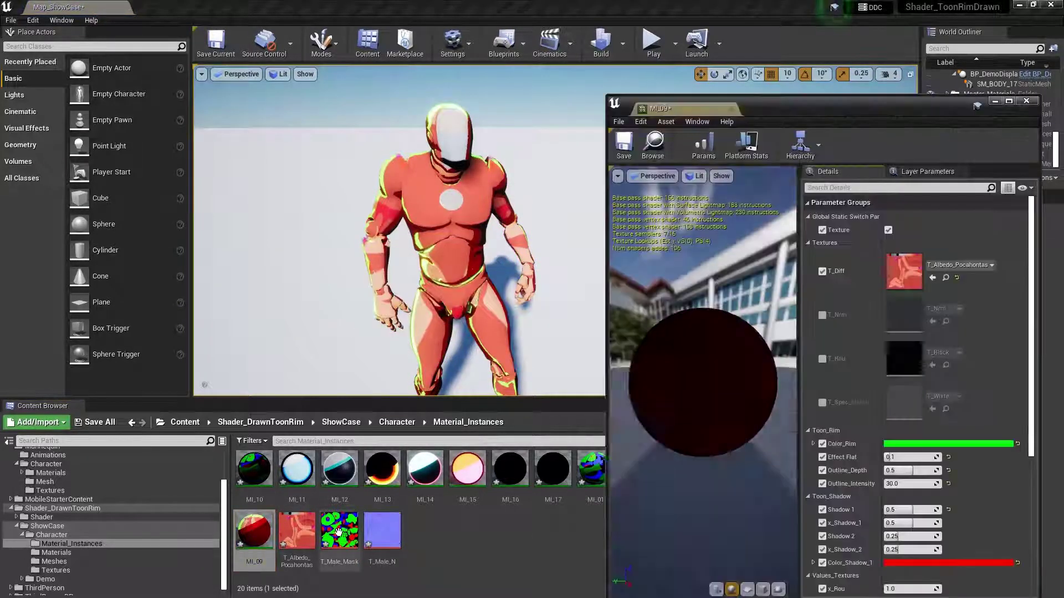
left_click_drag(339, 530, 909, 277)
left_click(823, 315)
left_click_drag(383, 530, 904, 315)
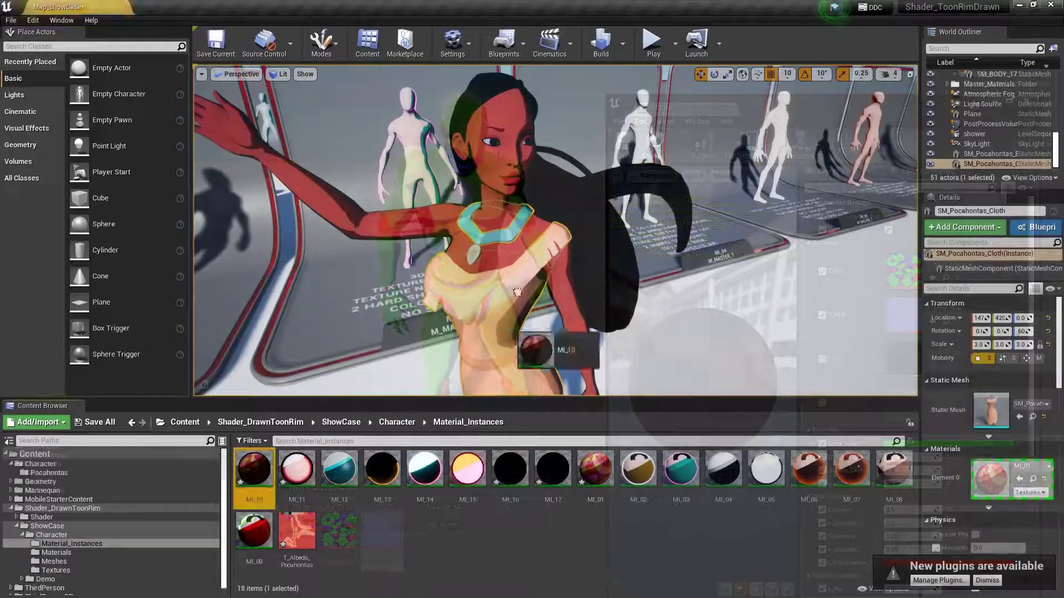
Step: Try MI_11 on Pocahontas, then drag MI_12 onto her upper and lower meshes
left_click_drag(567, 194, 564, 180, "alt")
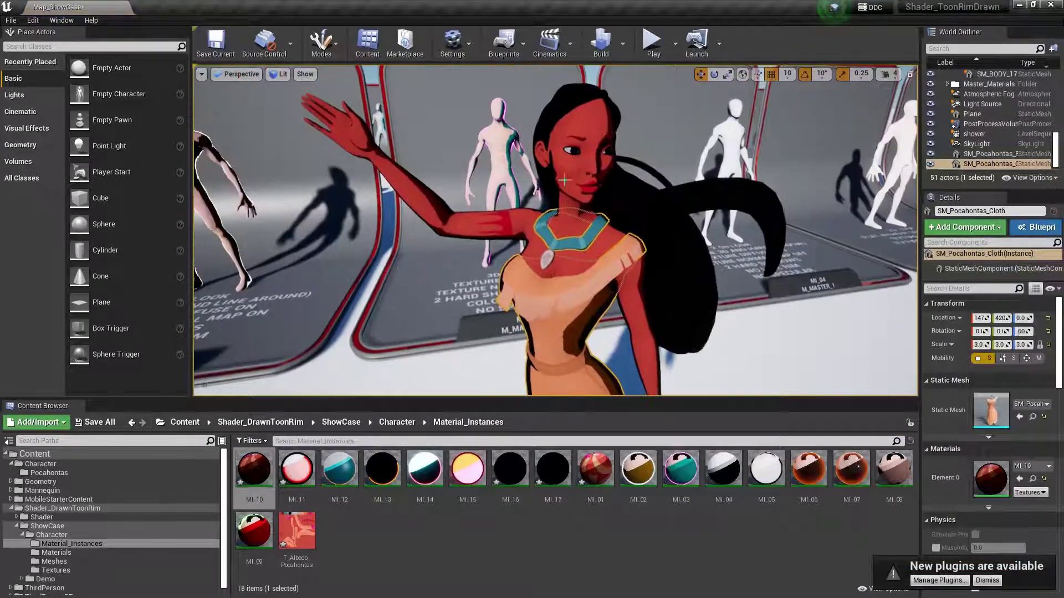
left_click(367, 76)
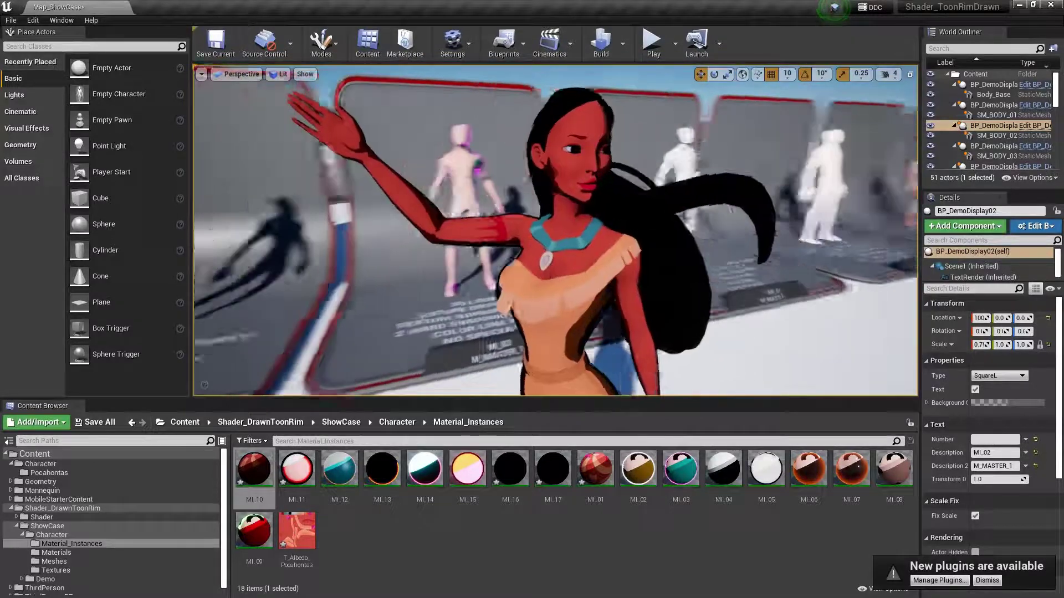
left_click(297, 470)
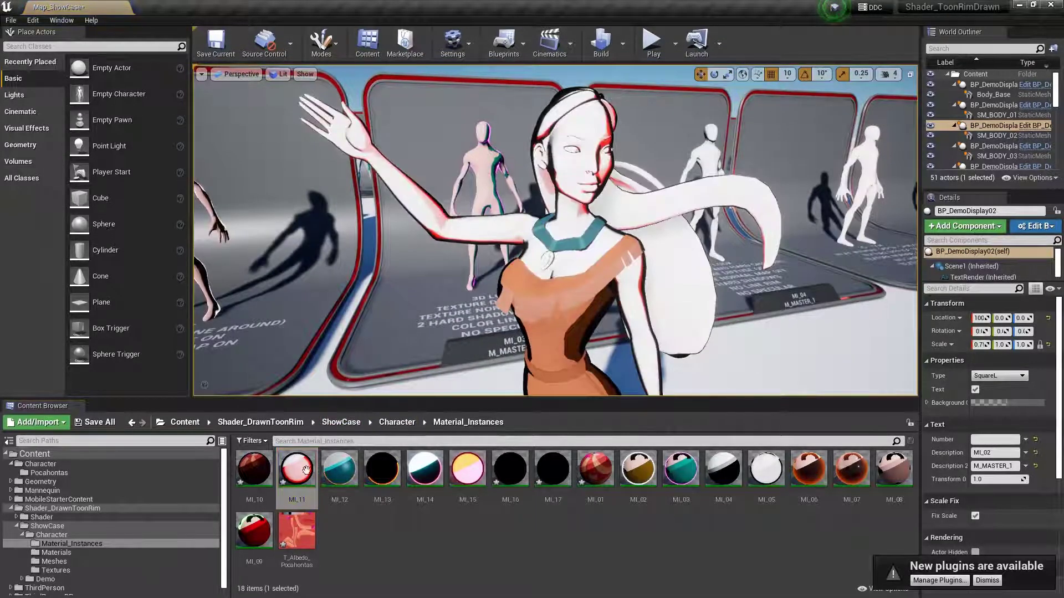
left_click(565, 69)
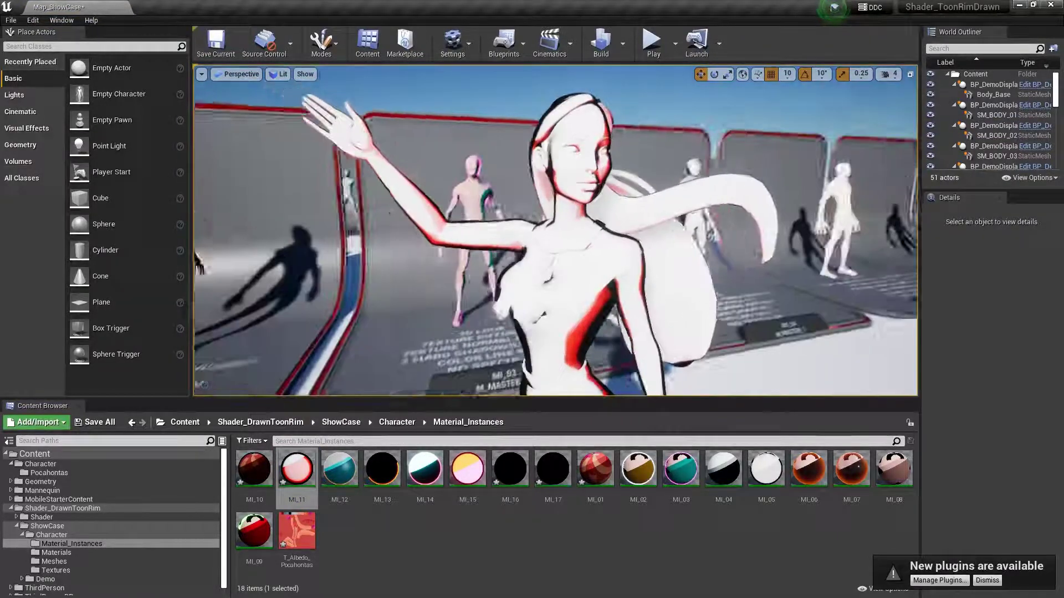
left_click_drag(339, 468, 571, 161)
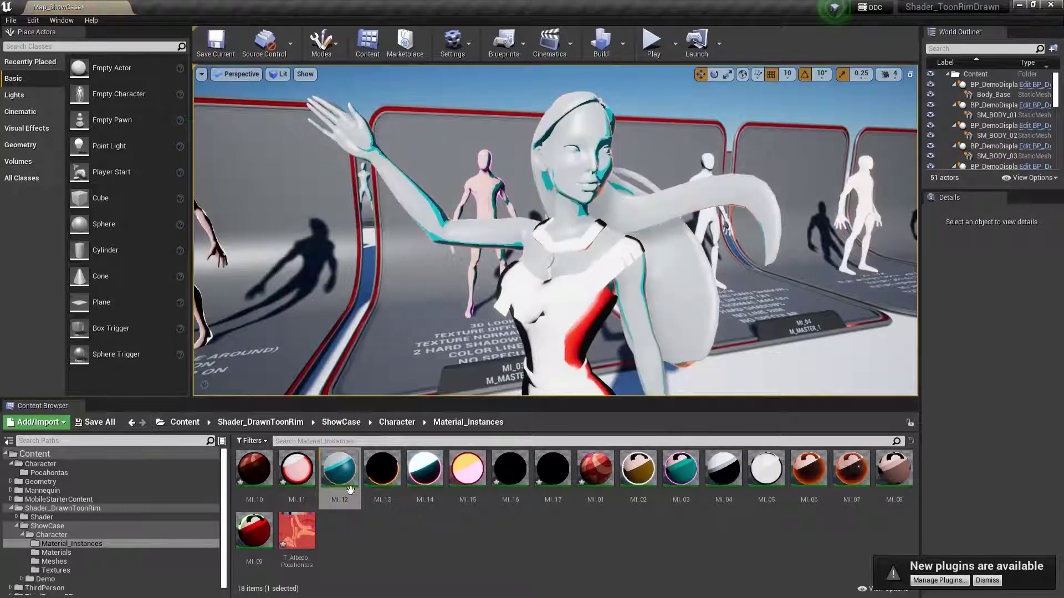
left_click_drag(339, 468, 570, 312)
Step: Experiment with MI_12's Color_Shadow_1, then cancel to keep the cyan shadow
double_click(327, 462)
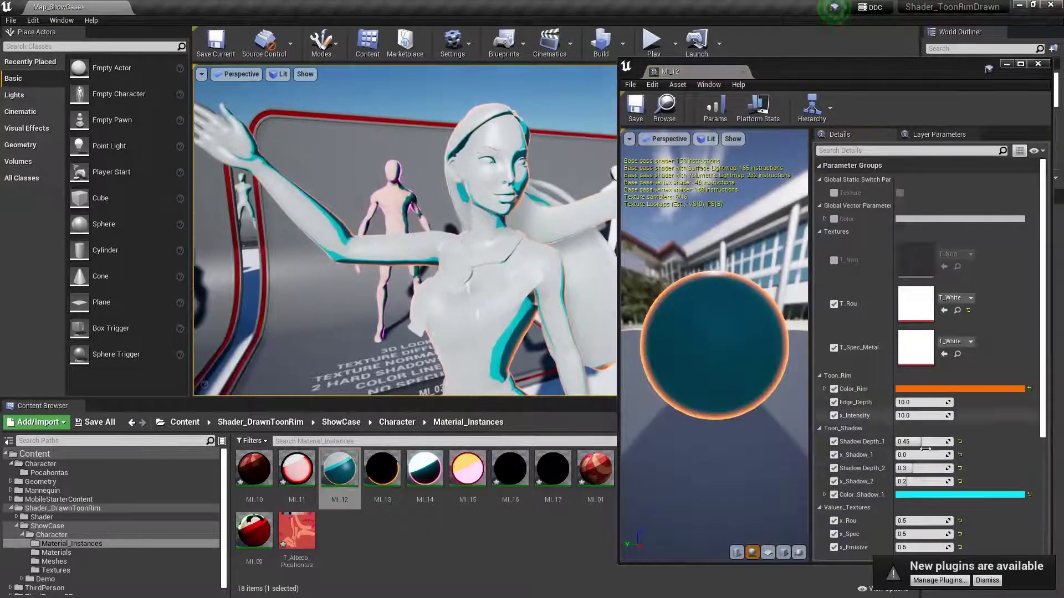
left_click(910, 495)
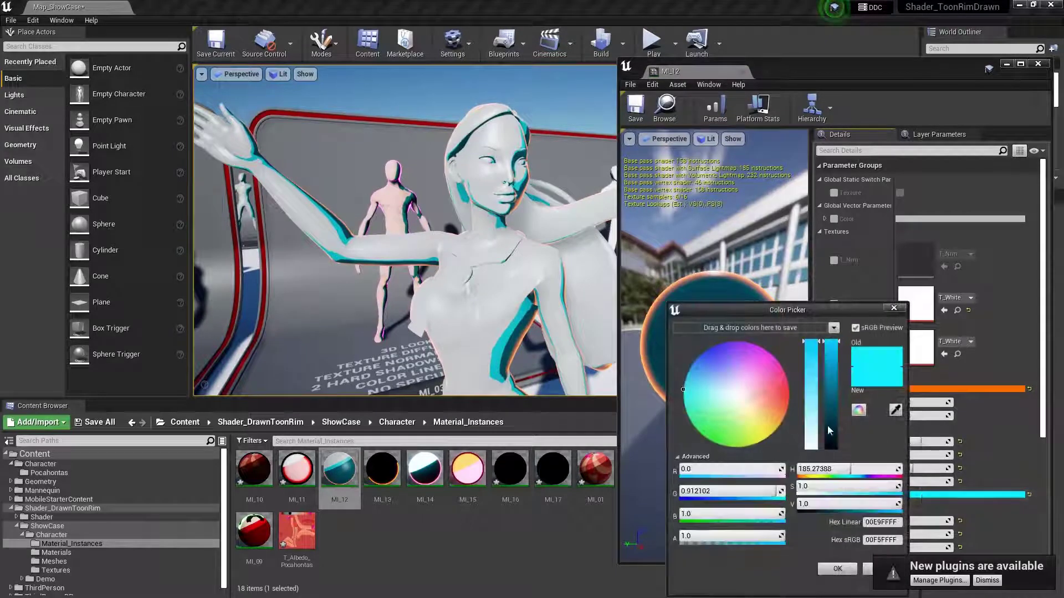
left_click(770, 388)
left_click_drag(733, 344, 741, 439)
left_click_drag(831, 341, 831, 402)
left_click_drag(832, 461, 835, 482)
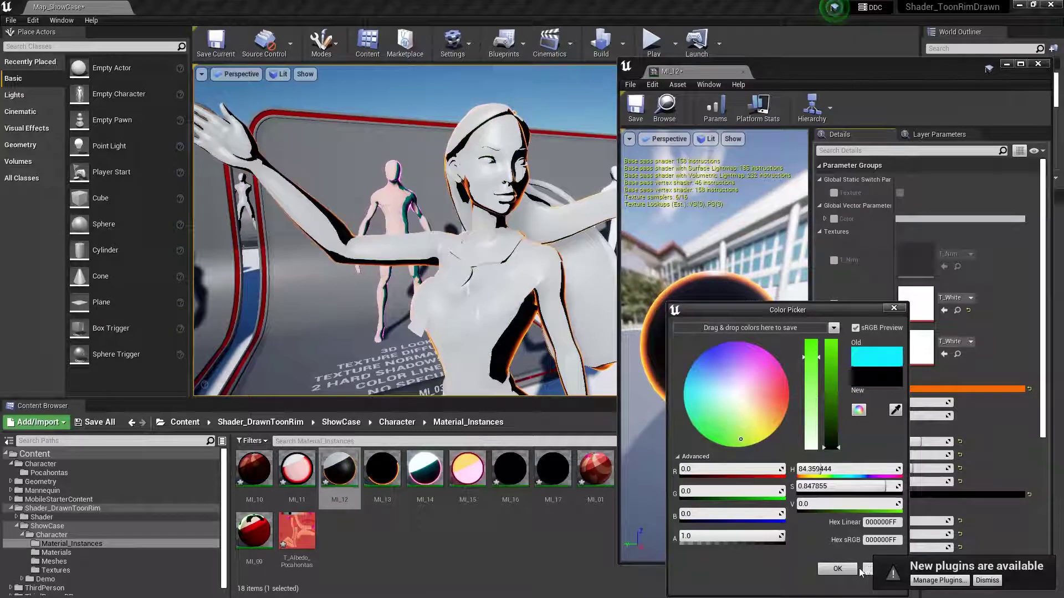
left_click(863, 570)
Step: Set MI_12's Color_Rim to white, then apply MI_13 to the character
left_click(926, 391)
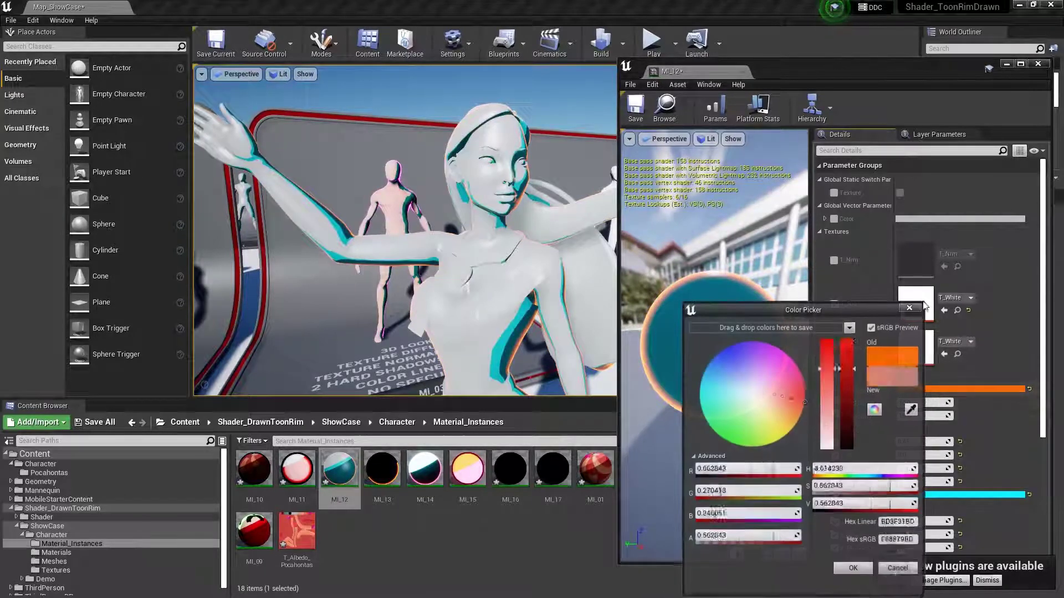
mouse_move(791, 374)
left_mouse_down()
mouse_move(713, 382)
mouse_move(710, 427)
left_mouse_up()
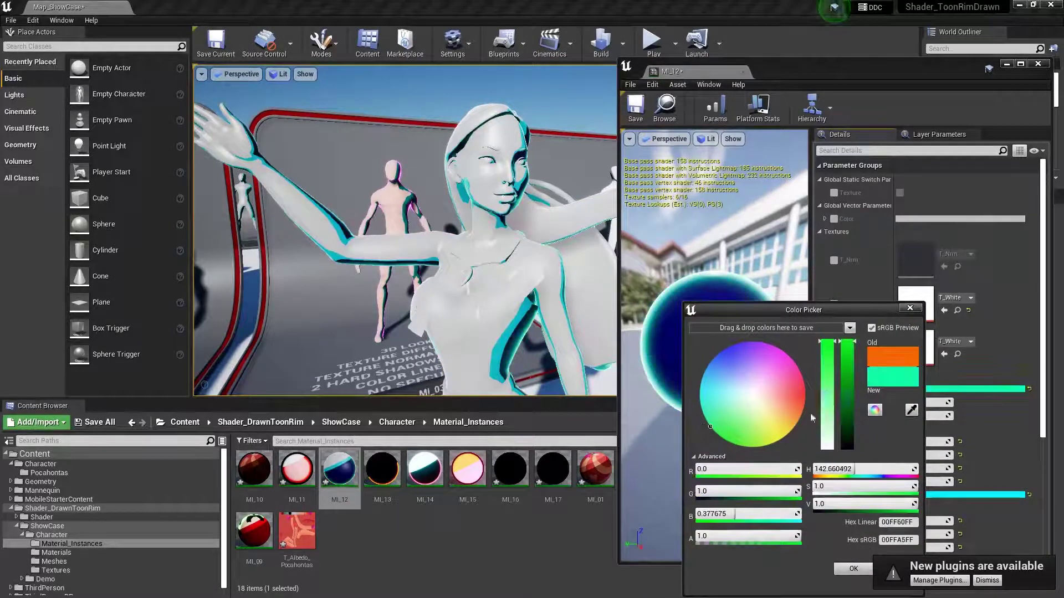
left_click_drag(831, 314, 834, 514)
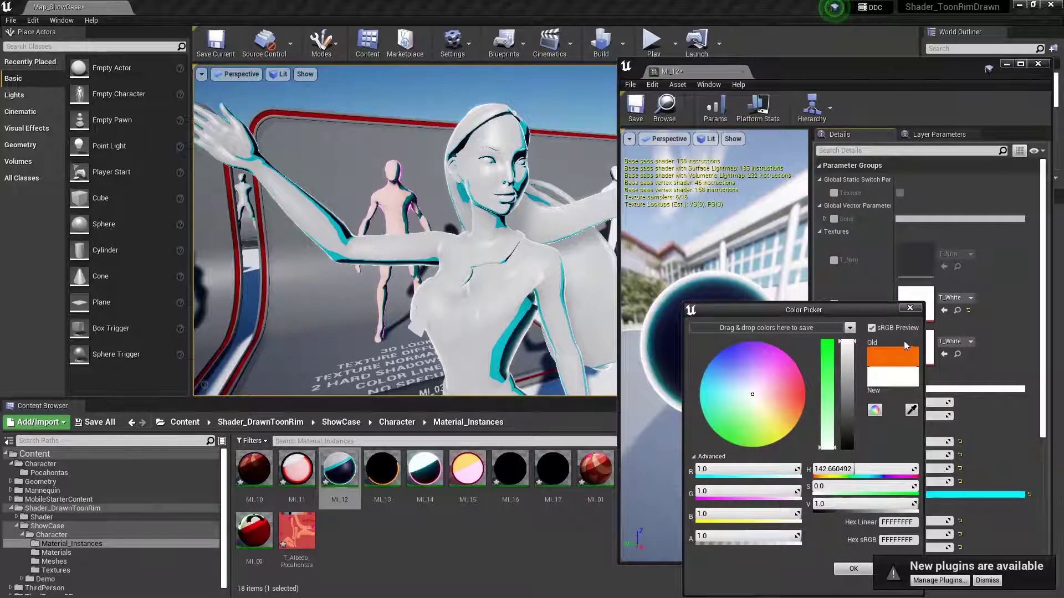
left_click(910, 308)
left_click(1038, 63)
left_click_drag(382, 470, 549, 265)
Step: Set MI_13's Color_Rim to orange-red on the colour wheel and close its editor
double_click(388, 464)
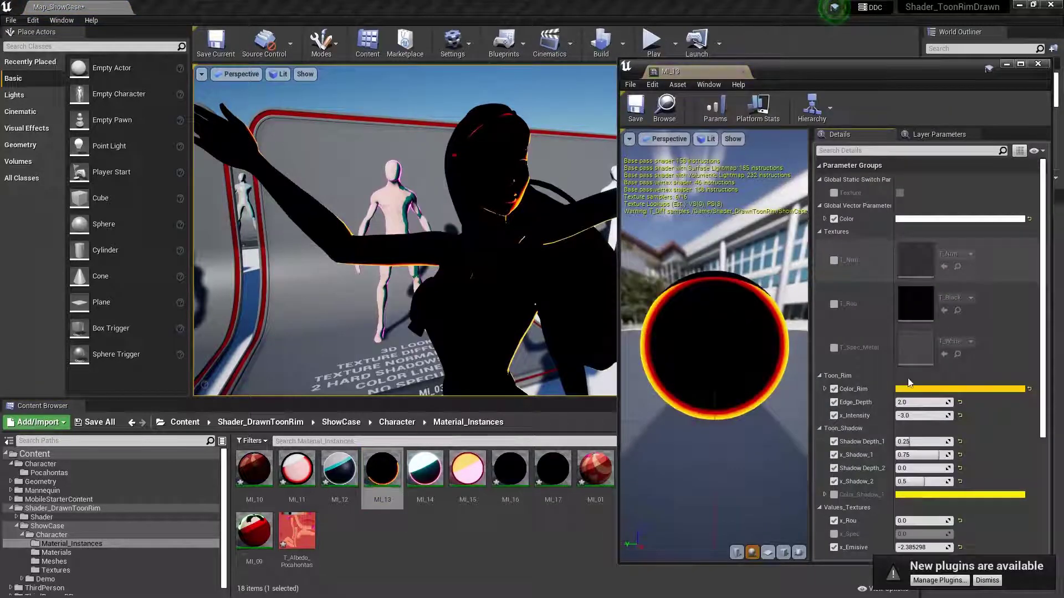
left_click(912, 390)
left_click(716, 355)
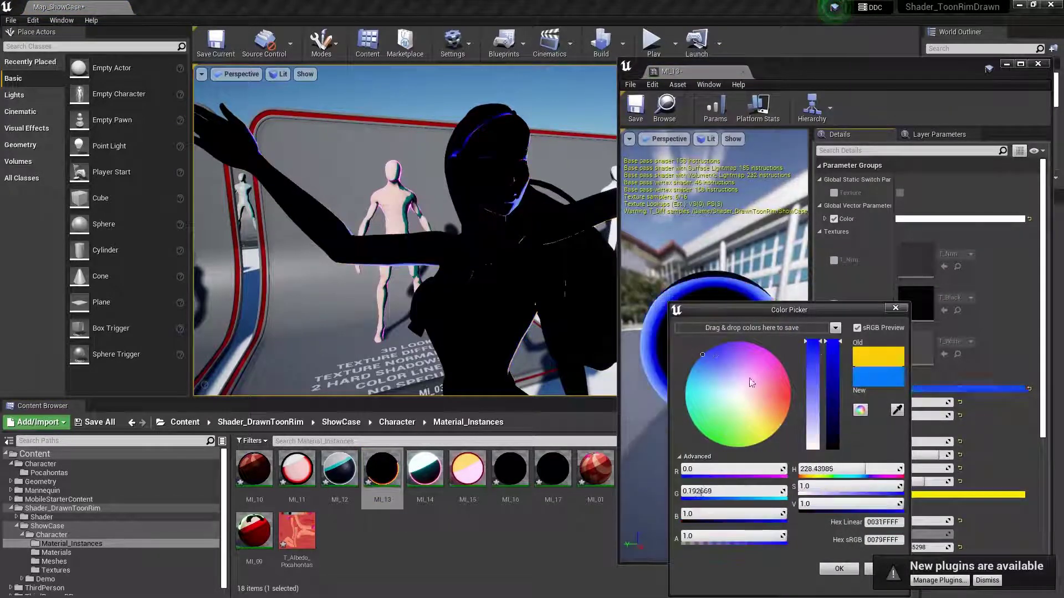
left_click_drag(727, 360, 785, 409)
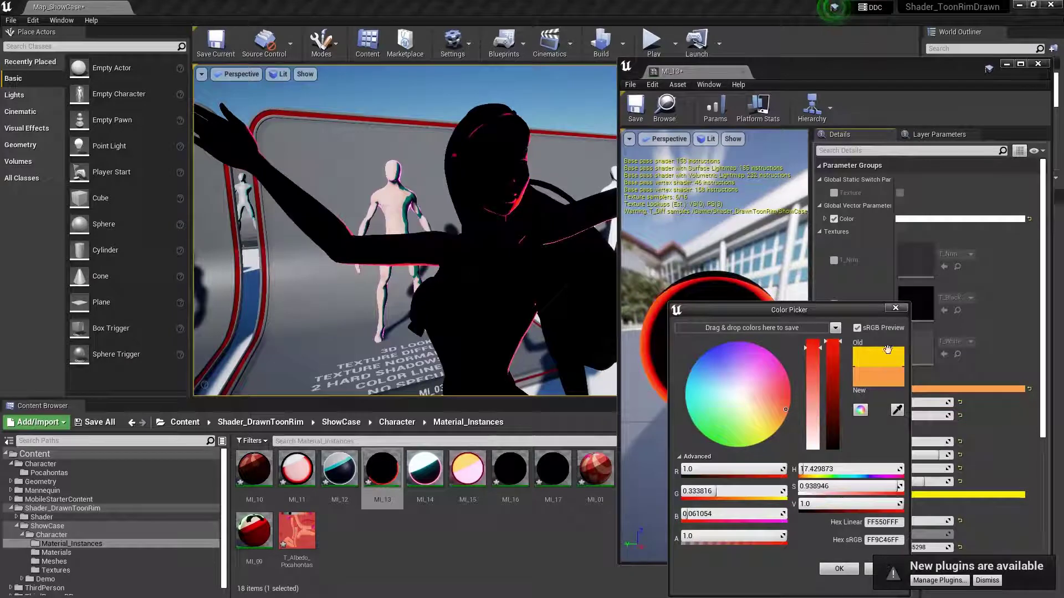
left_click(898, 310)
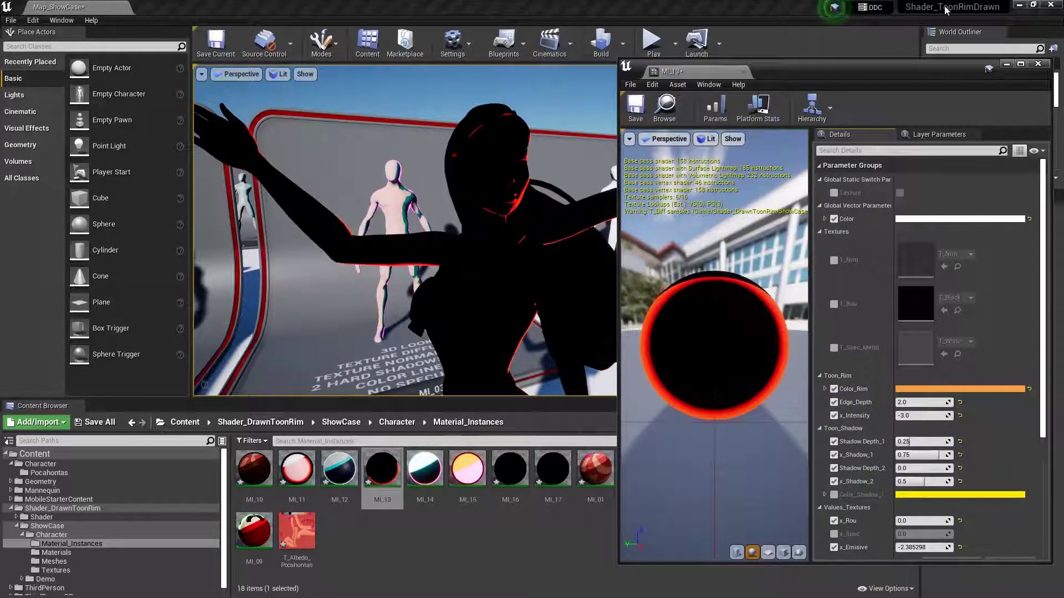
left_click(1038, 63)
Step: Apply MI_14, test higher x_Intensity and Edge_Depth values, then undo both changes
left_click_drag(424, 468, 538, 311)
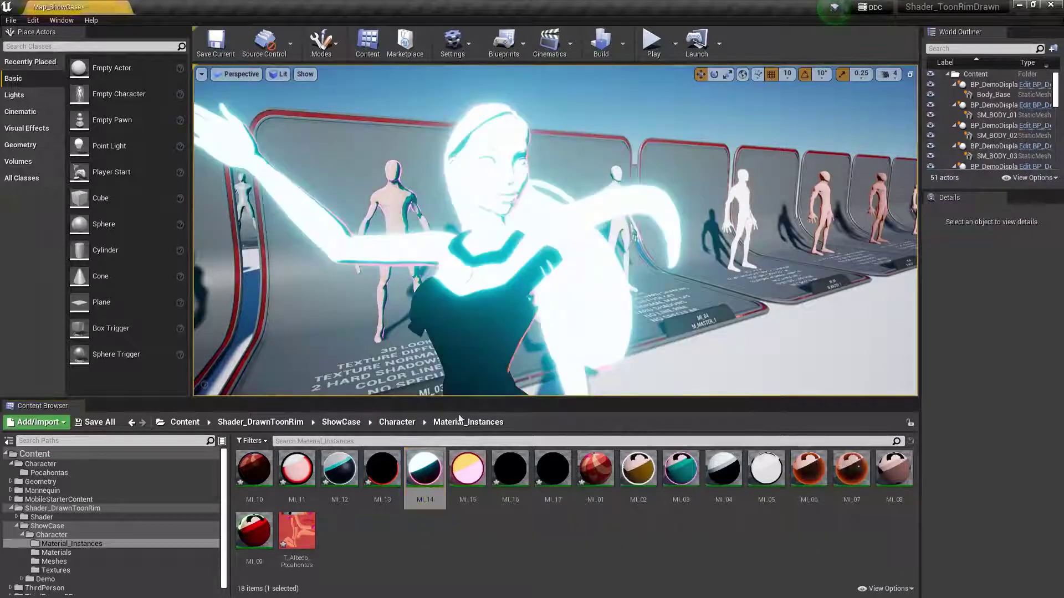
double_click(424, 471)
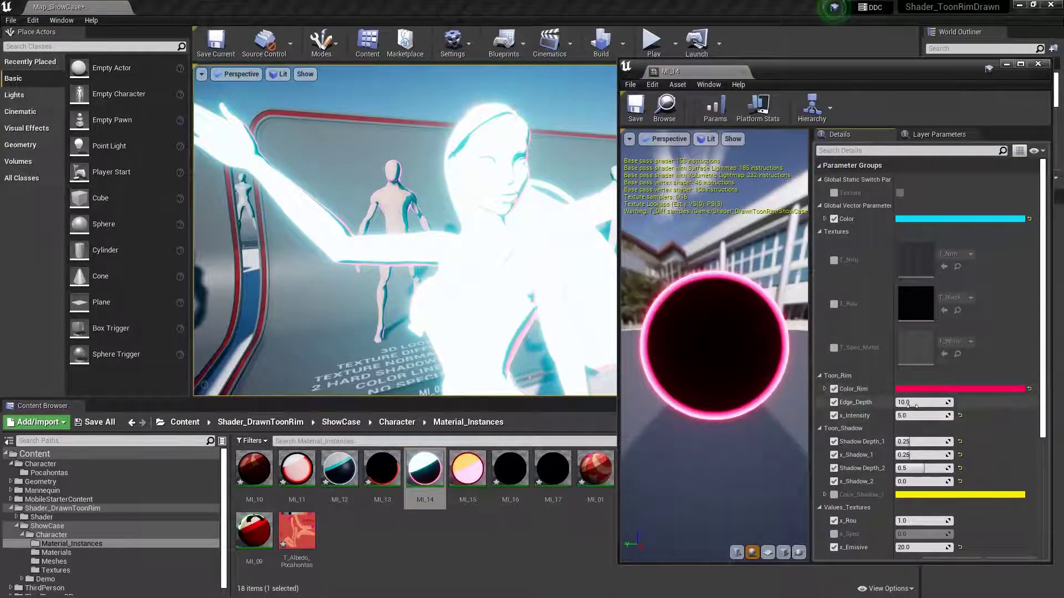
left_click_drag(913, 415, 942, 416)
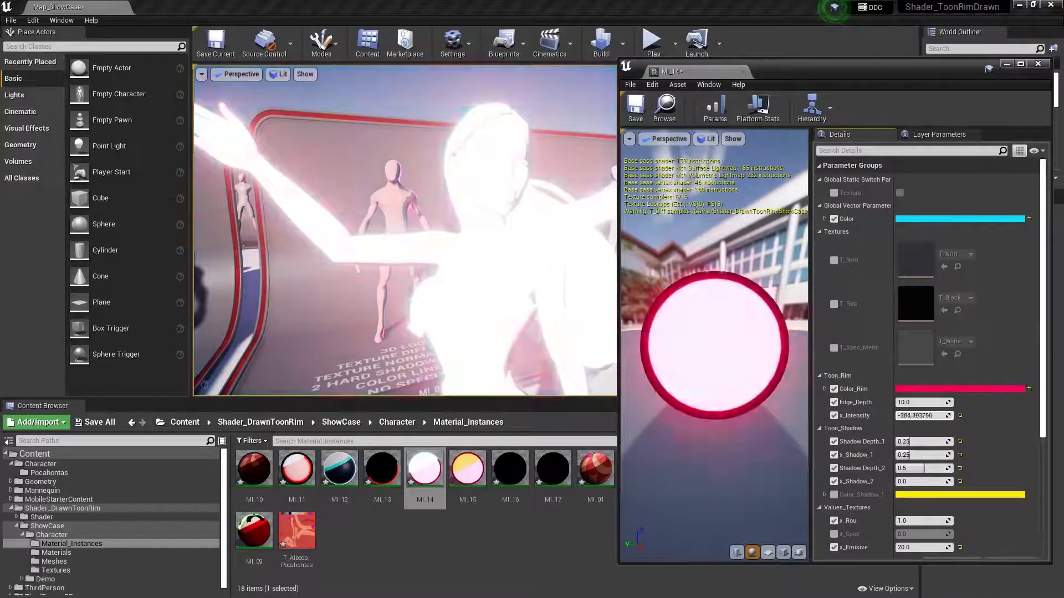
mouse_move(942, 415)
left_mouse_down()
mouse_move(913, 415)
mouse_move(942, 403)
left_mouse_up()
key("ctrl+z")
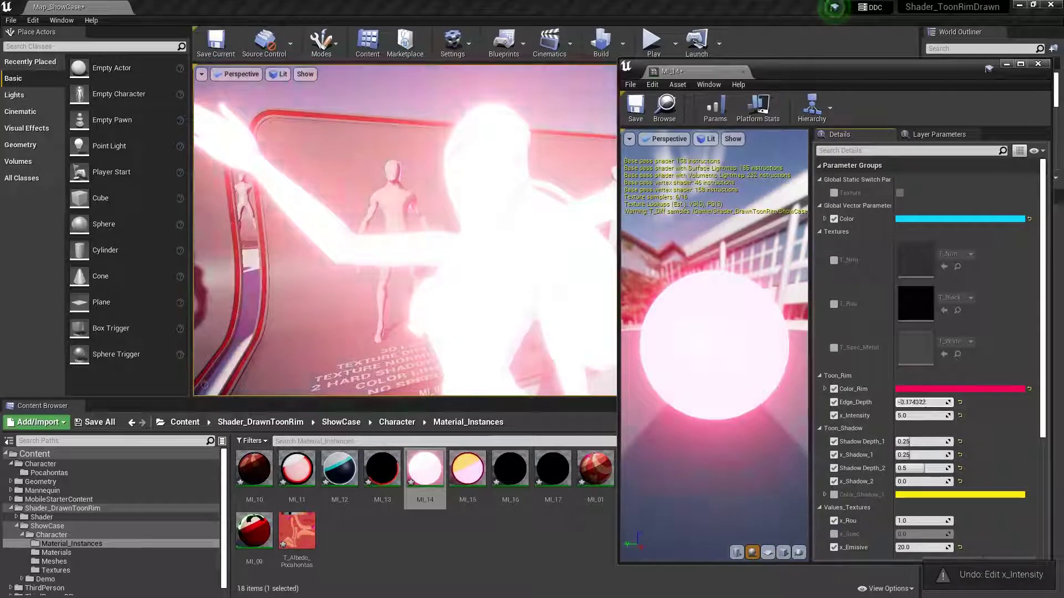
key("ctrl+z")
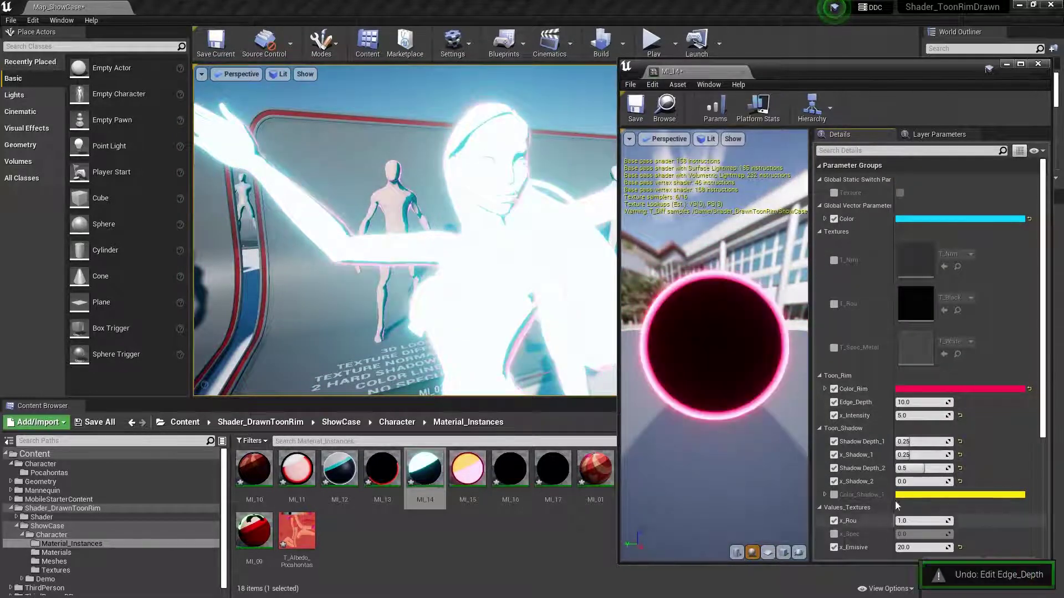
Step: Put MI_15 on the character and inspect its parameters
mouse_move(467, 468)
left_mouse_down()
mouse_move(497, 202)
mouse_move(505, 266)
left_mouse_up()
double_click(473, 476)
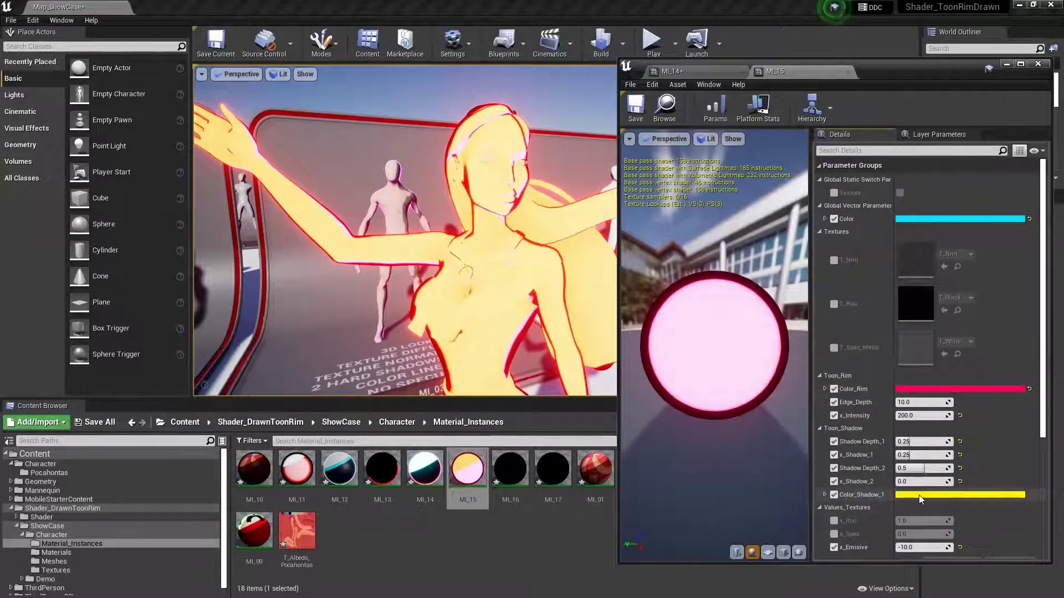
left_click(1038, 63)
Step: Apply MI_16 and raise its Edge_Depth to about 7.71 and x_Intensity to about 7.89
left_click_drag(510, 469, 499, 288)
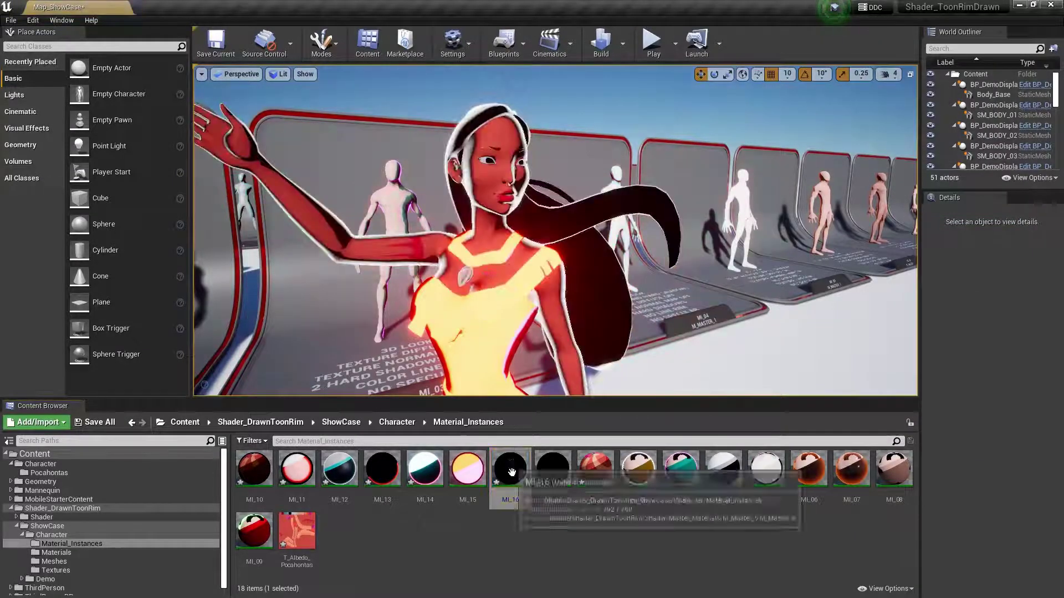
left_click_drag(510, 468, 499, 354)
double_click(522, 476)
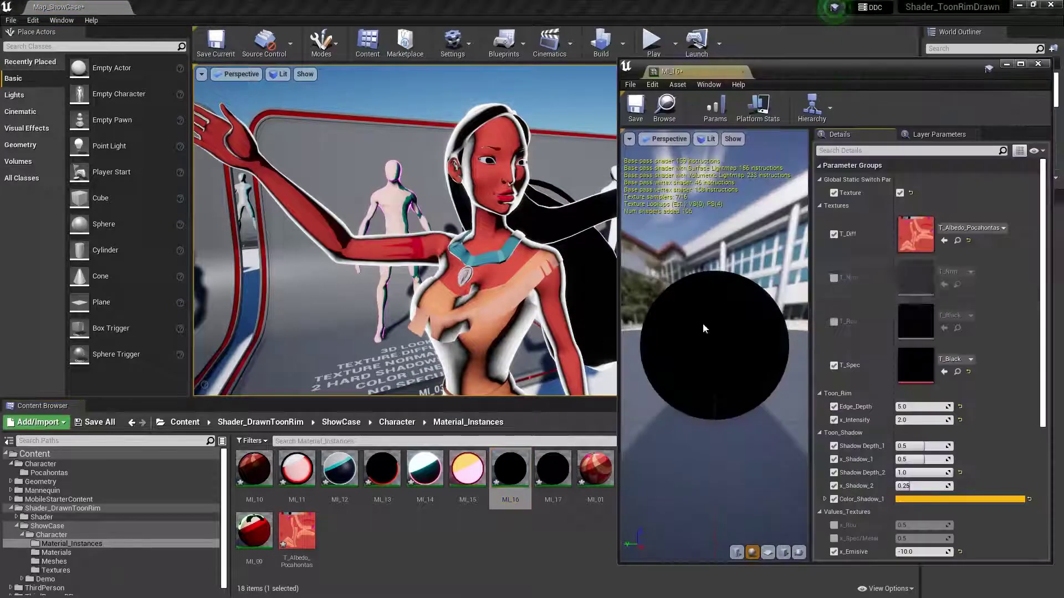
mouse_move(923, 407)
left_mouse_down()
mouse_move(909, 406)
mouse_move(942, 407)
left_mouse_up()
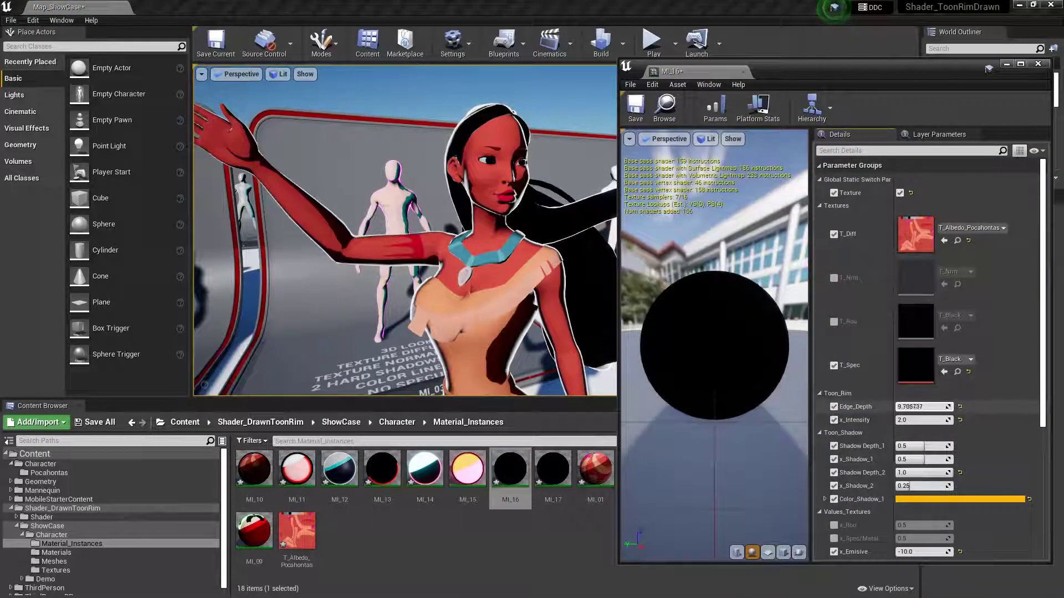
mouse_move(923, 420)
left_mouse_down()
mouse_move(881, 420)
mouse_move(931, 420)
left_mouse_up()
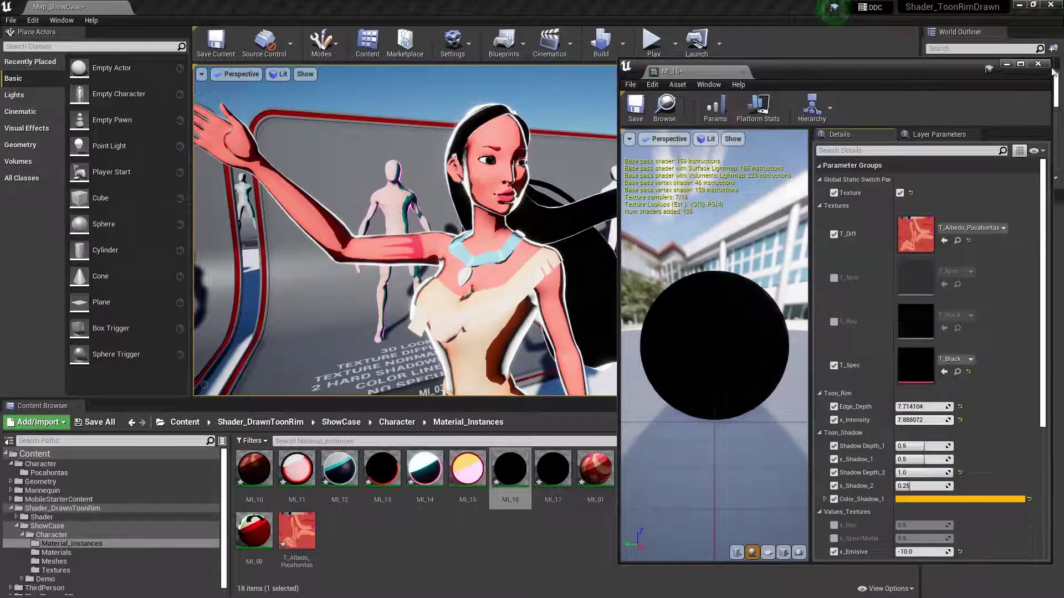
left_click(532, 471)
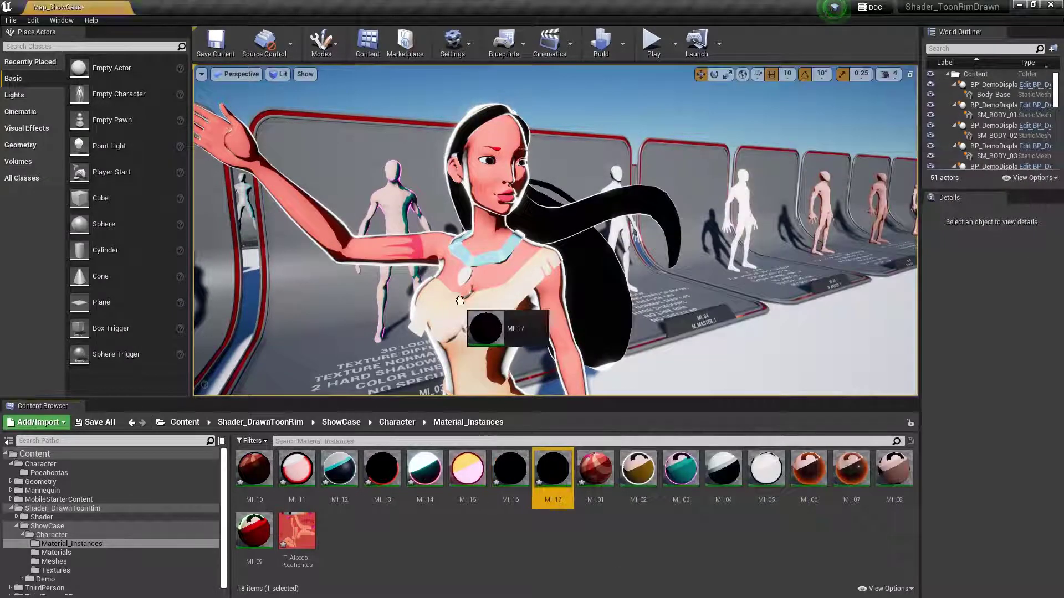
Step: Apply MI_17 to the character and open it, previewing a red base colour but keeping grey
left_click_drag(552, 468, 545, 303)
double_click(549, 467)
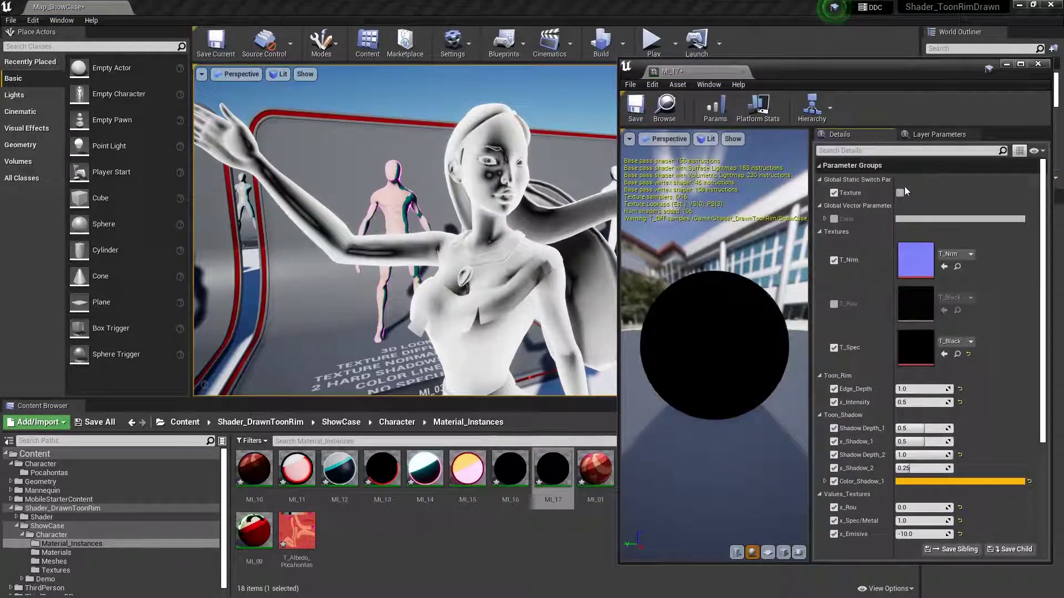
left_click(834, 219)
left_click(927, 221)
mouse_move(824, 310)
left_mouse_down()
mouse_move(824, 260)
mouse_move(846, 277)
left_mouse_up()
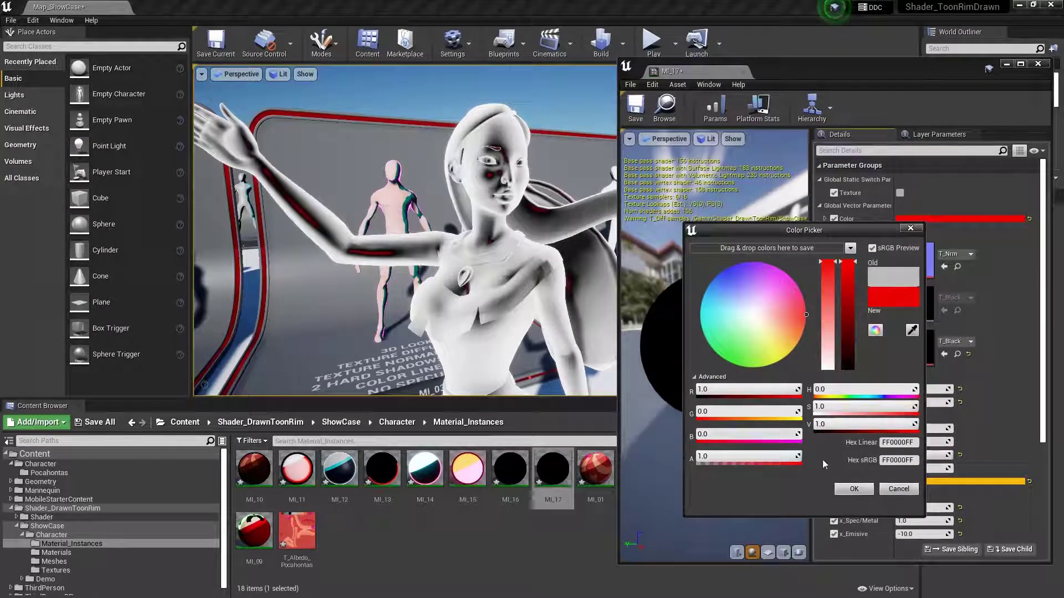
left_click(902, 490)
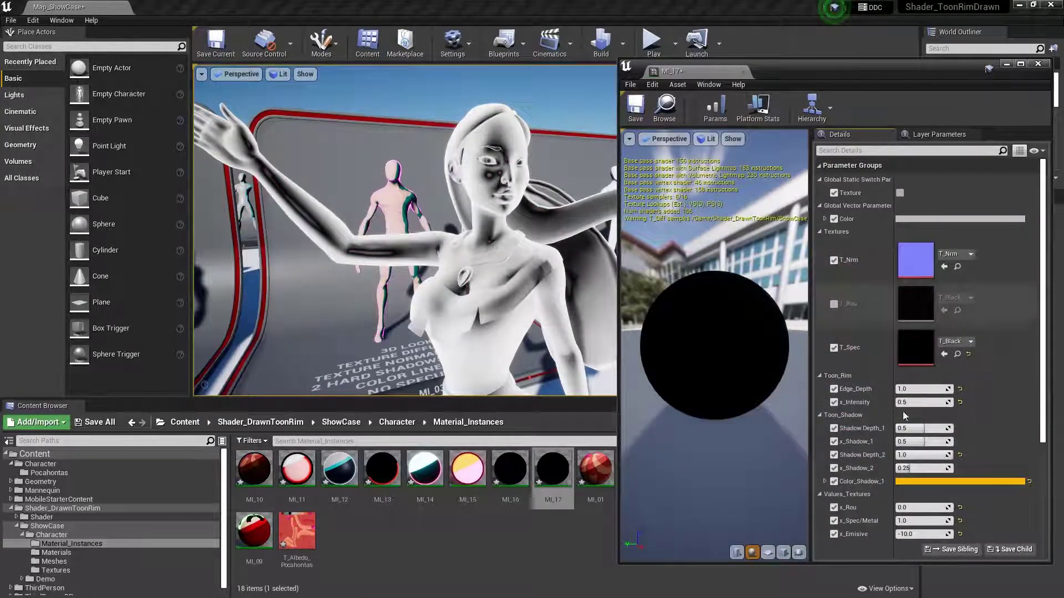
Step: Raise MI_17's Edge_Depth to about 8.92, set a salmon-peach shadow colour, and apply MI_01
left_click_drag(914, 389, 924, 389)
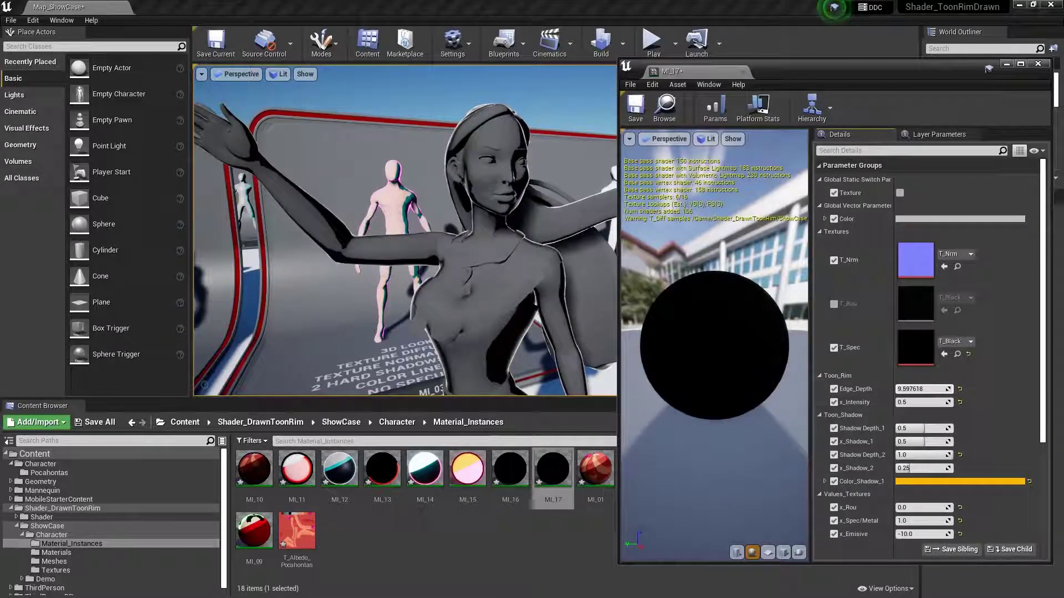
left_click_drag(914, 389, 881, 402)
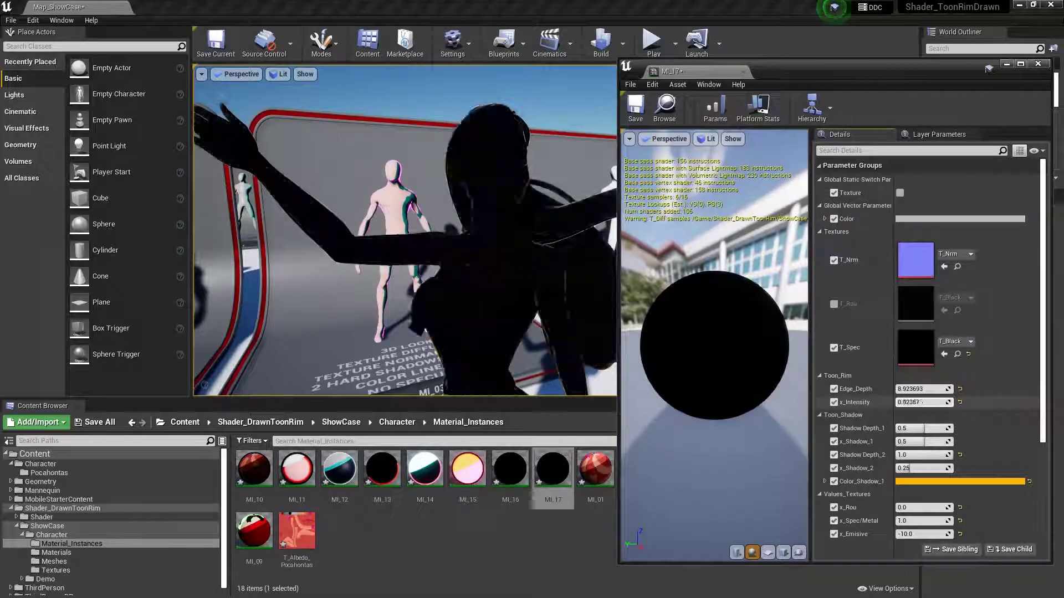
left_click(979, 480)
left_click_drag(851, 390, 768, 418)
left_click(839, 401)
left_click(951, 569)
left_click(1038, 63)
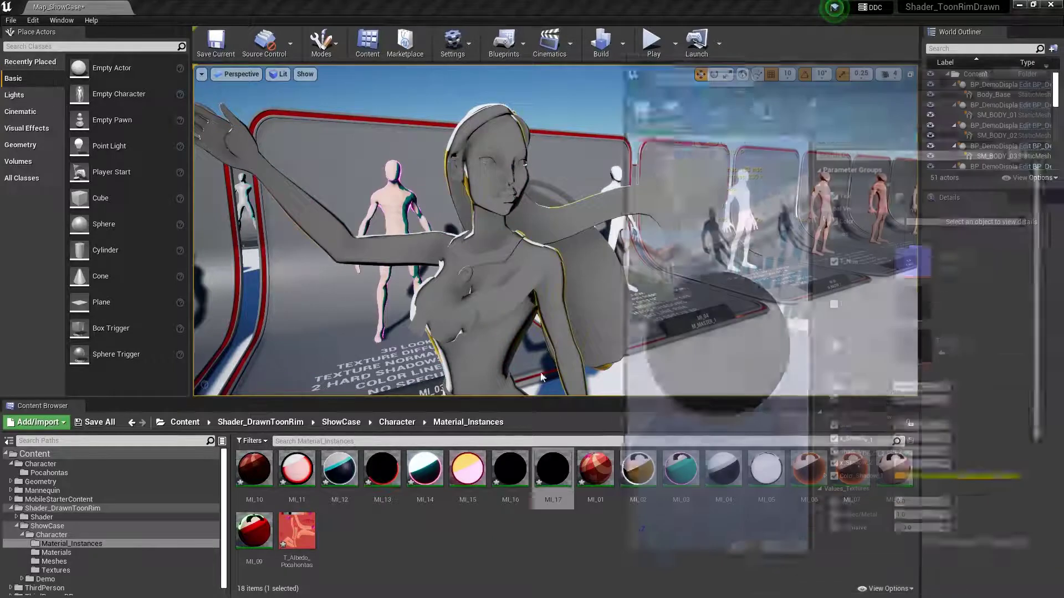
left_click_drag(596, 470, 515, 286)
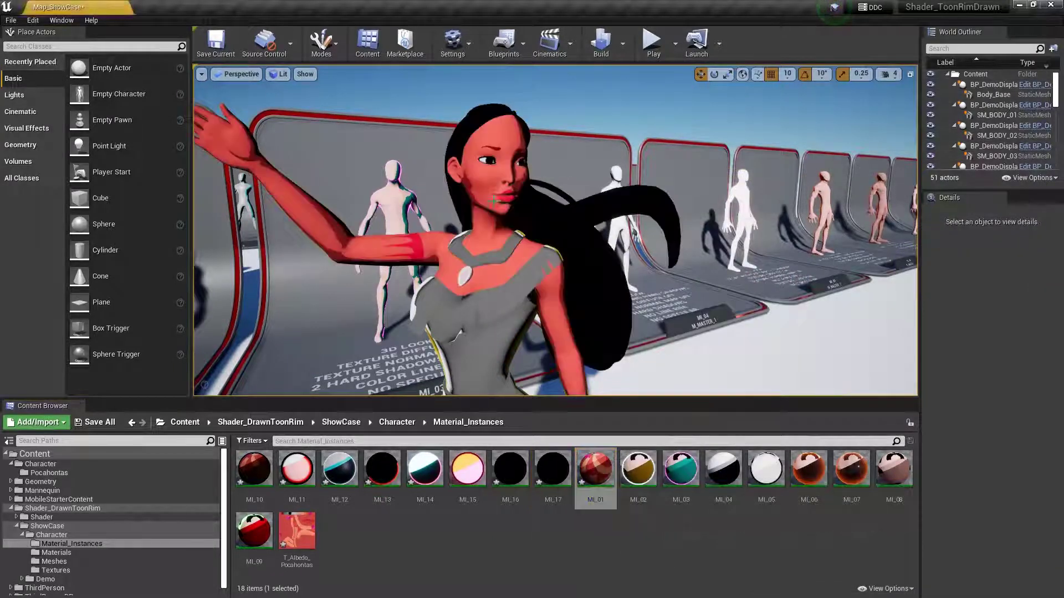
Step: Apply MI_01 to Pocahontas and open it, previewing white rim and red shadow colours without keeping them
left_click_drag(598, 469, 510, 377)
double_click(596, 470)
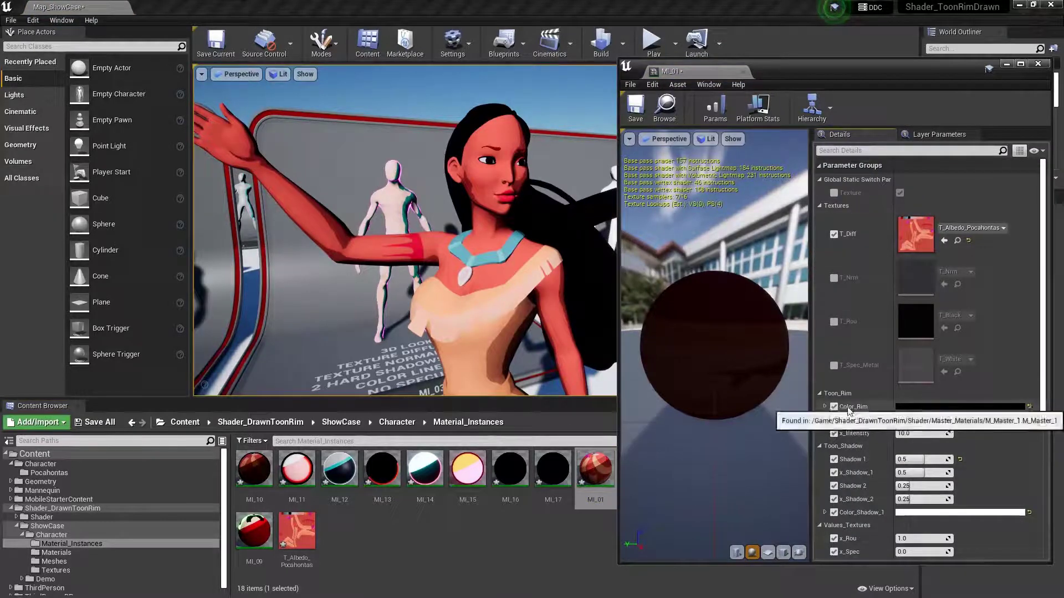
left_click(914, 411)
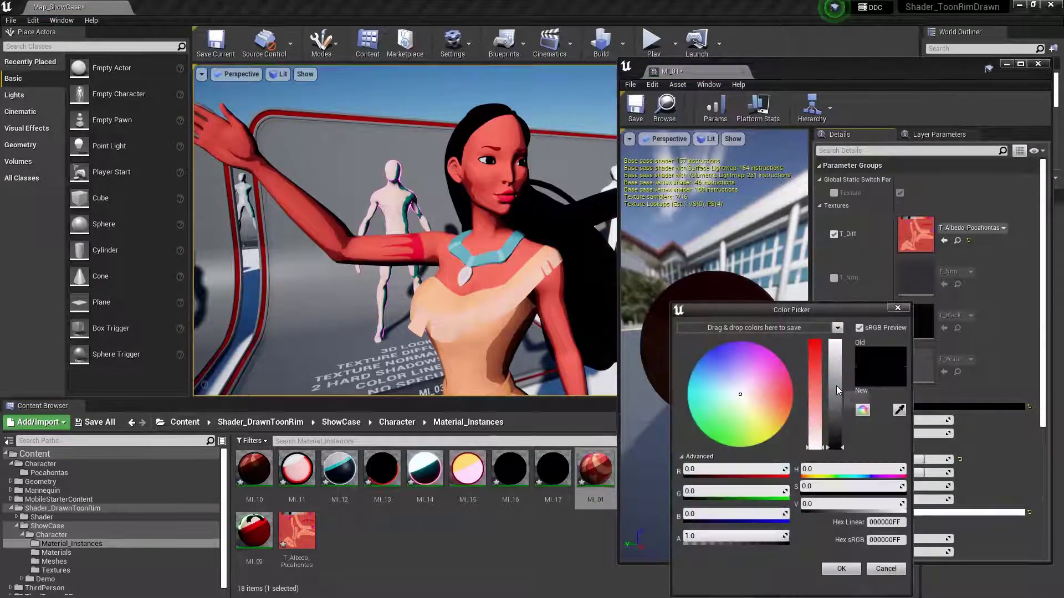
left_click_drag(836, 385, 835, 341)
left_click(885, 570)
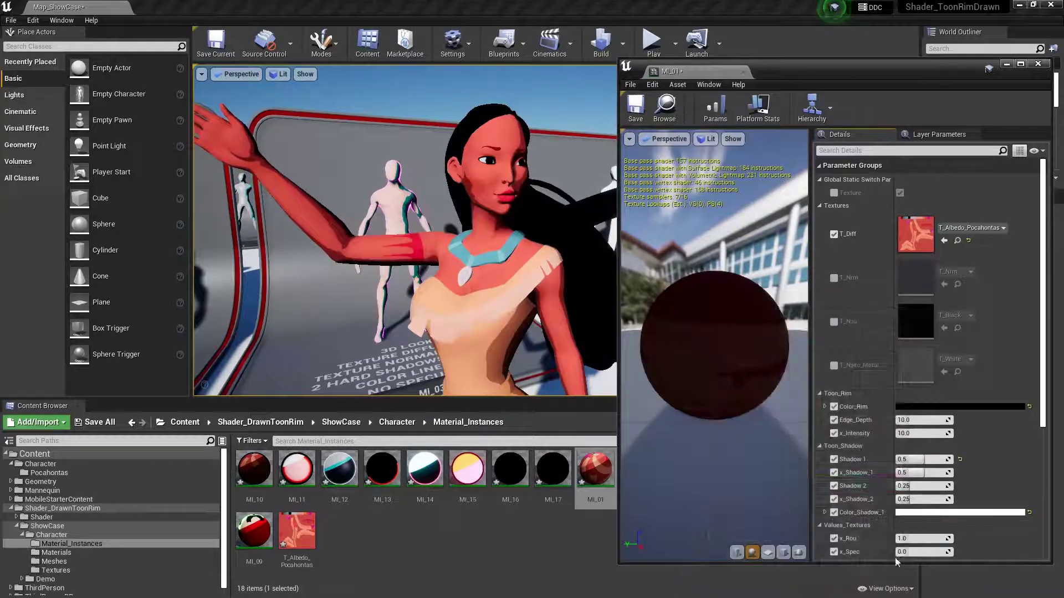
left_click(917, 517)
left_click(796, 394)
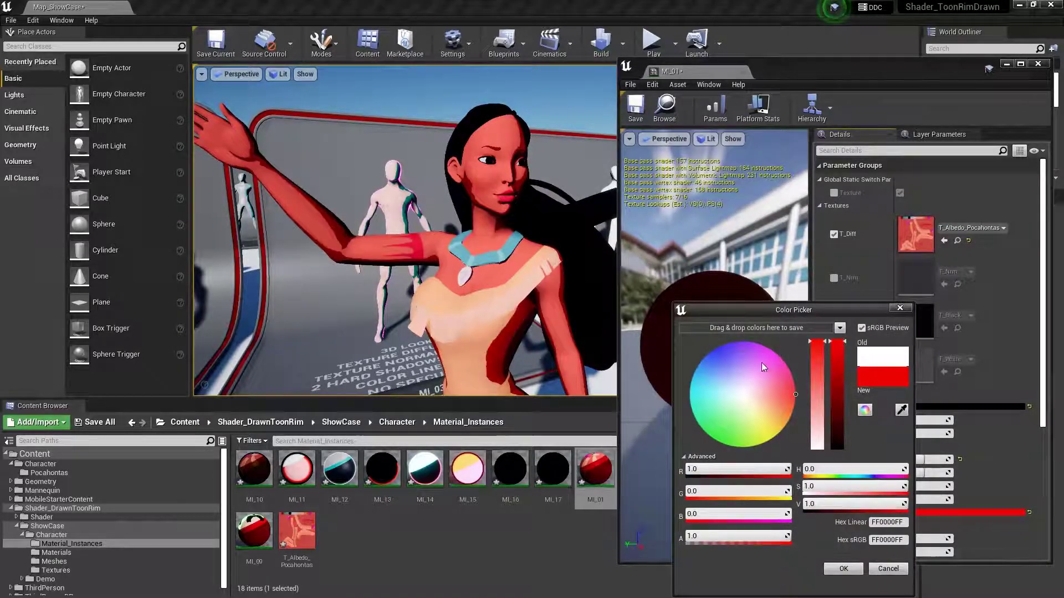
left_click_drag(761, 363, 701, 419)
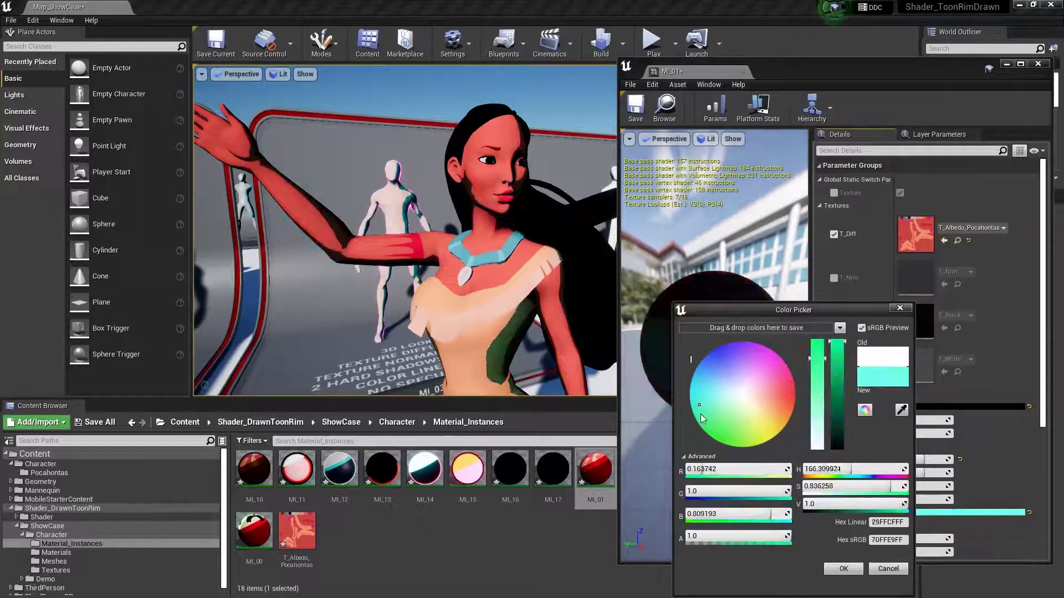
left_click(897, 571)
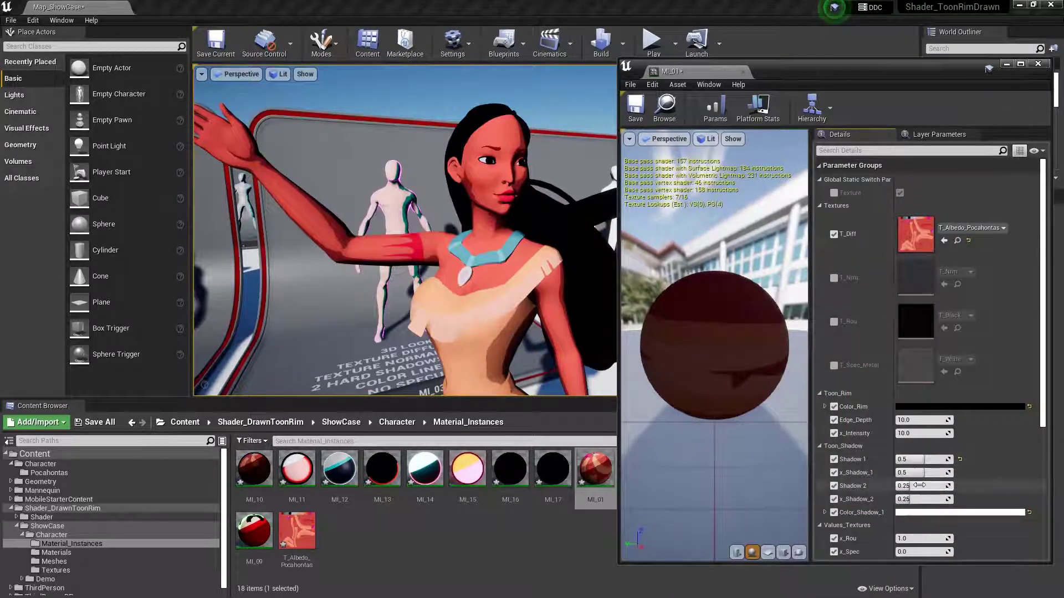
Step: Make MI_01's Color_Shadow_1 blue, with x_Shadow_1 at 1.0 and x_Shadow_2 at 0.219
left_click_drag(924, 460, 915, 470)
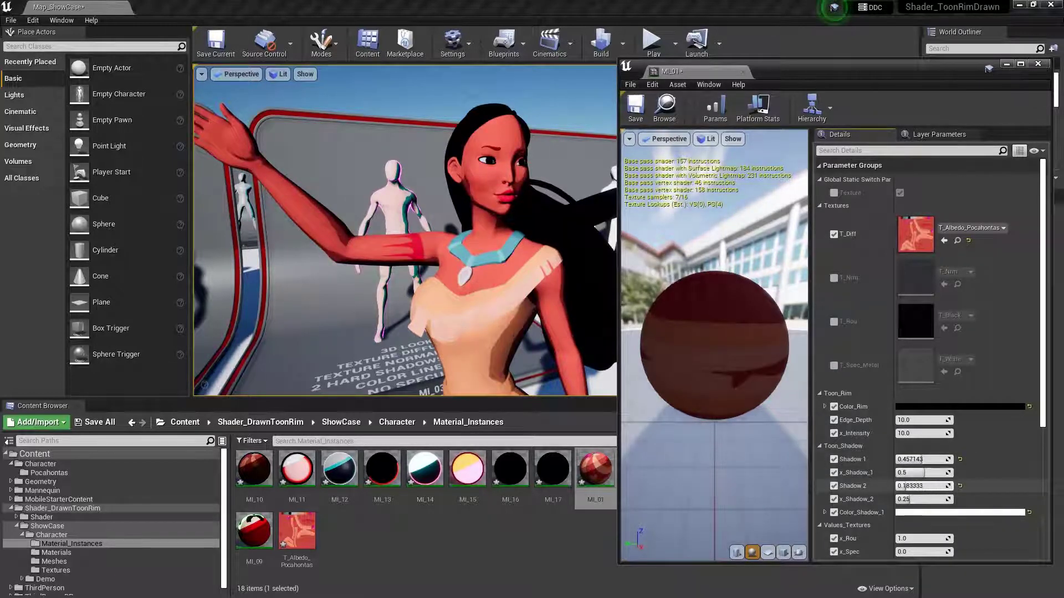
left_click_drag(923, 473, 927, 473)
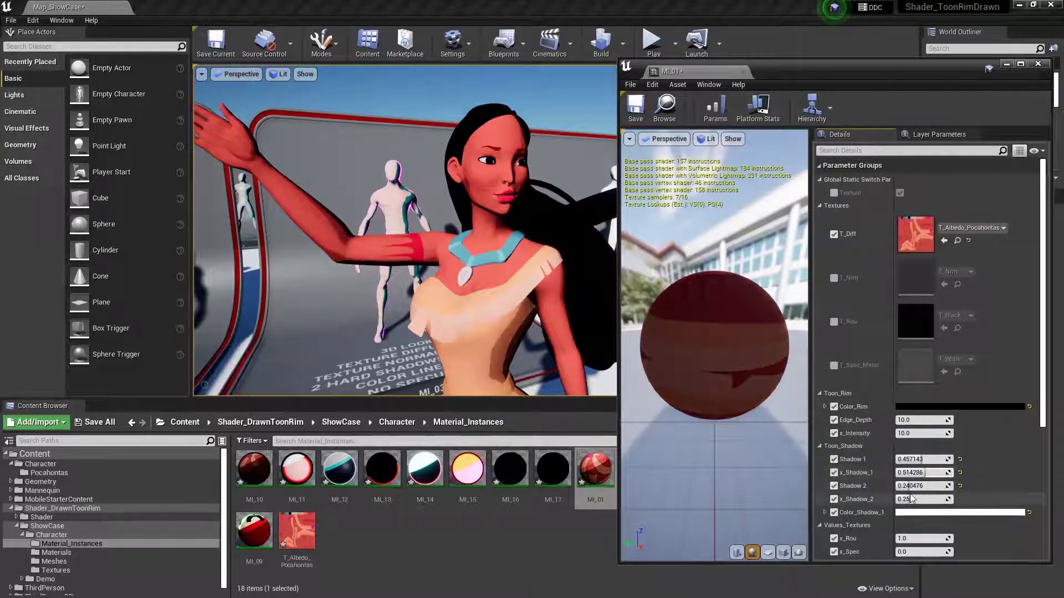
left_click_drag(910, 499, 919, 499)
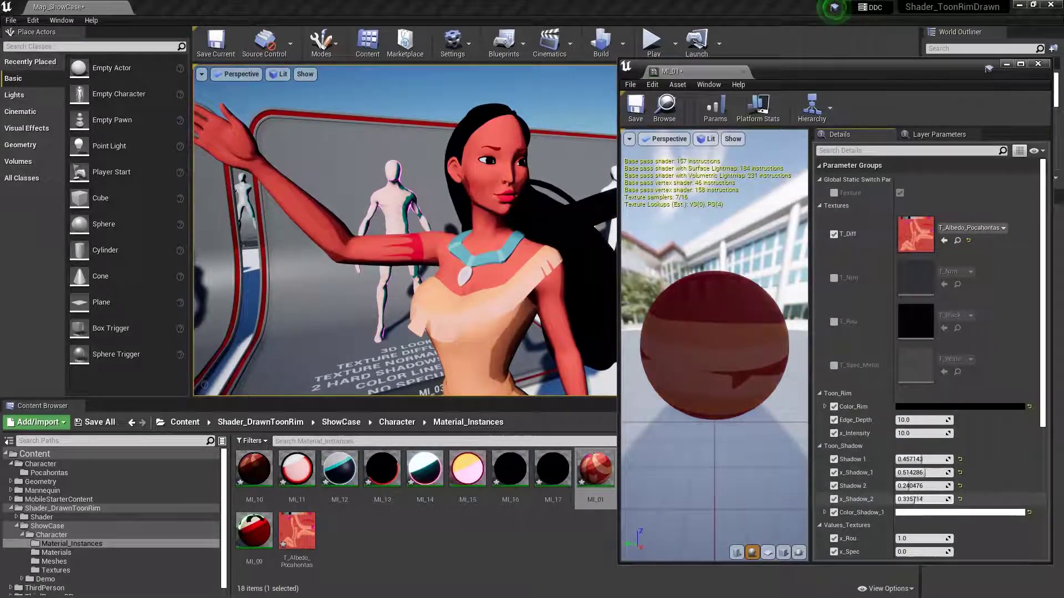
left_click(918, 514)
left_click(705, 356)
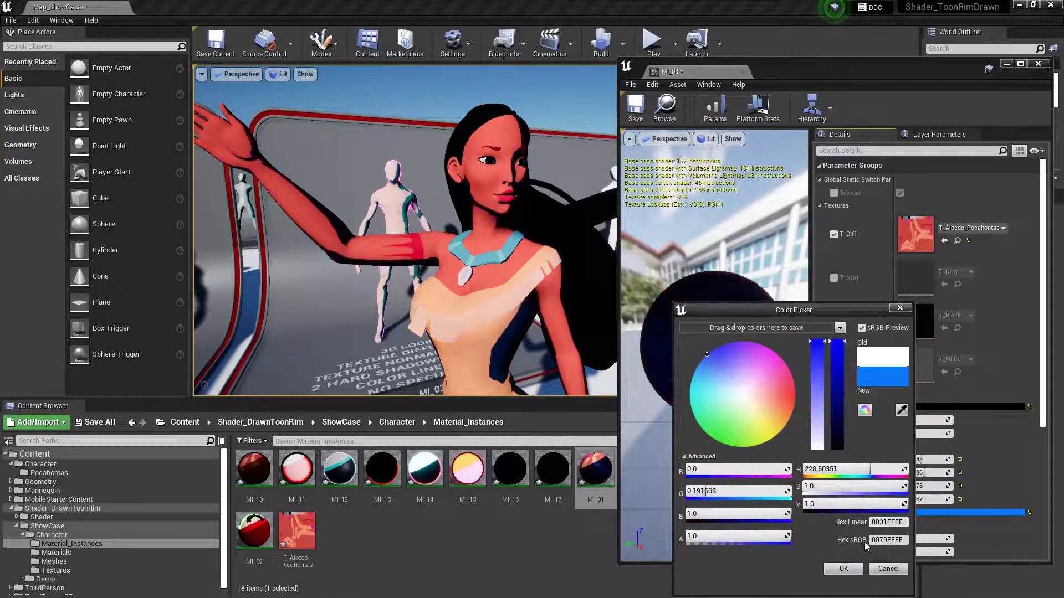
key("Return")
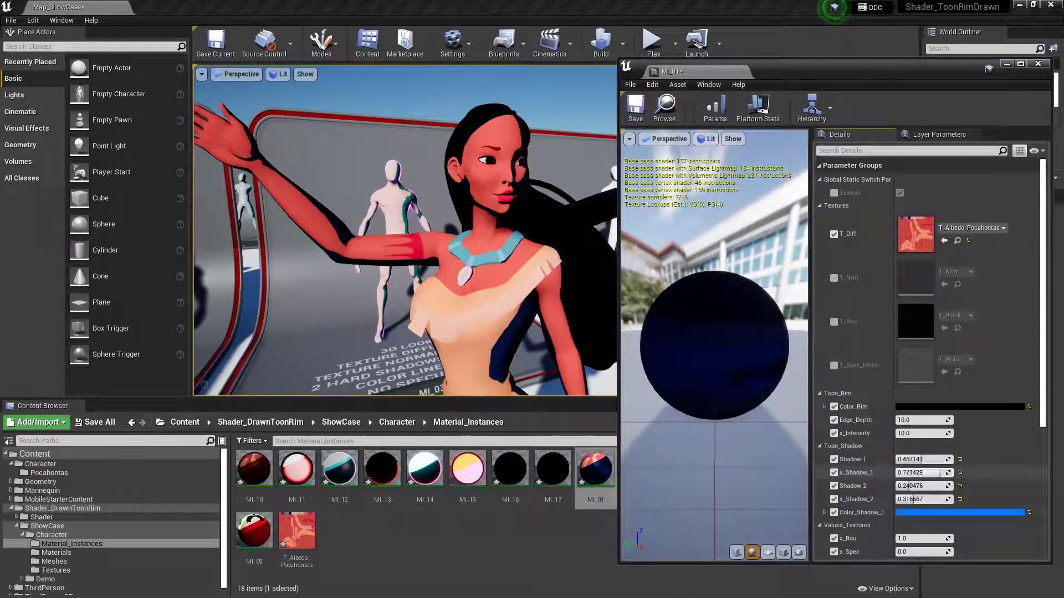
left_click_drag(917, 496, 903, 497)
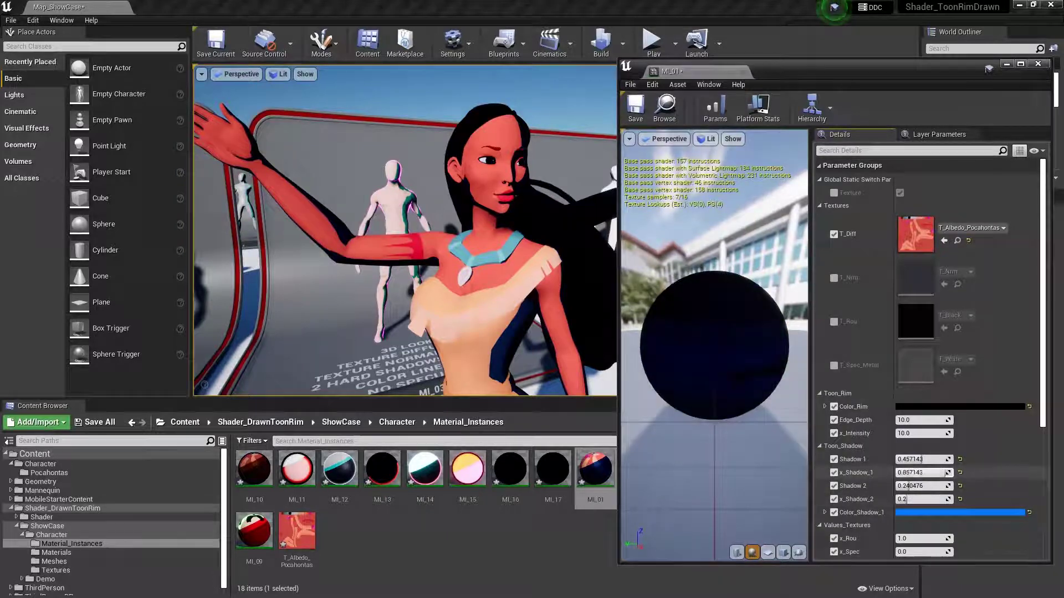
left_click_drag(932, 501, 953, 500)
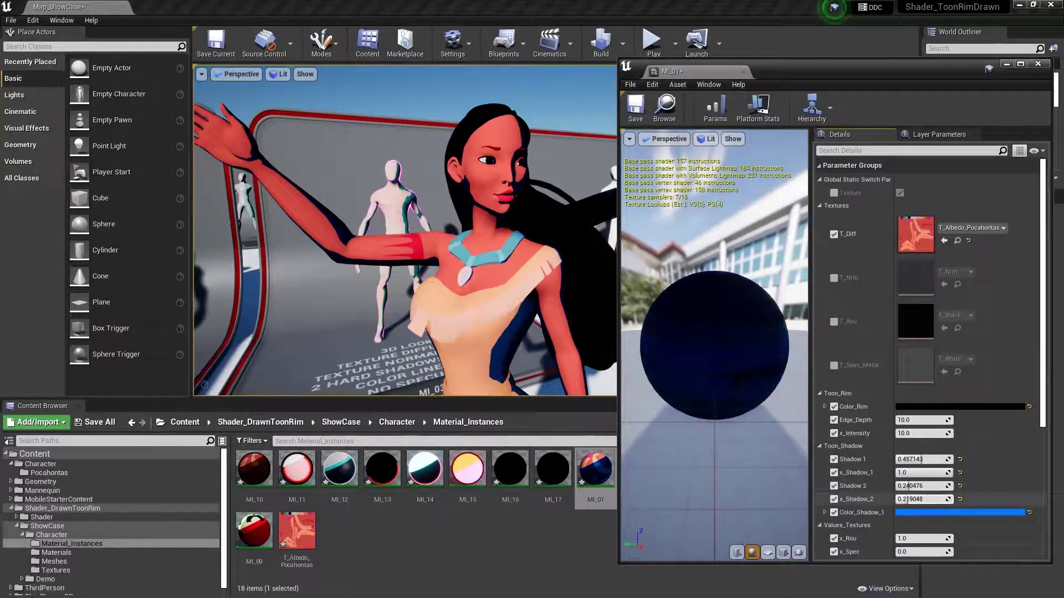
left_click(1038, 64)
Step: Apply MI_02 to Pocahontas's dress and body with T_Albedo_Pocahontas as its T_Diff, then select the cloth mesh
left_click_drag(637, 469, 551, 361)
left_click_drag(641, 466, 551, 280)
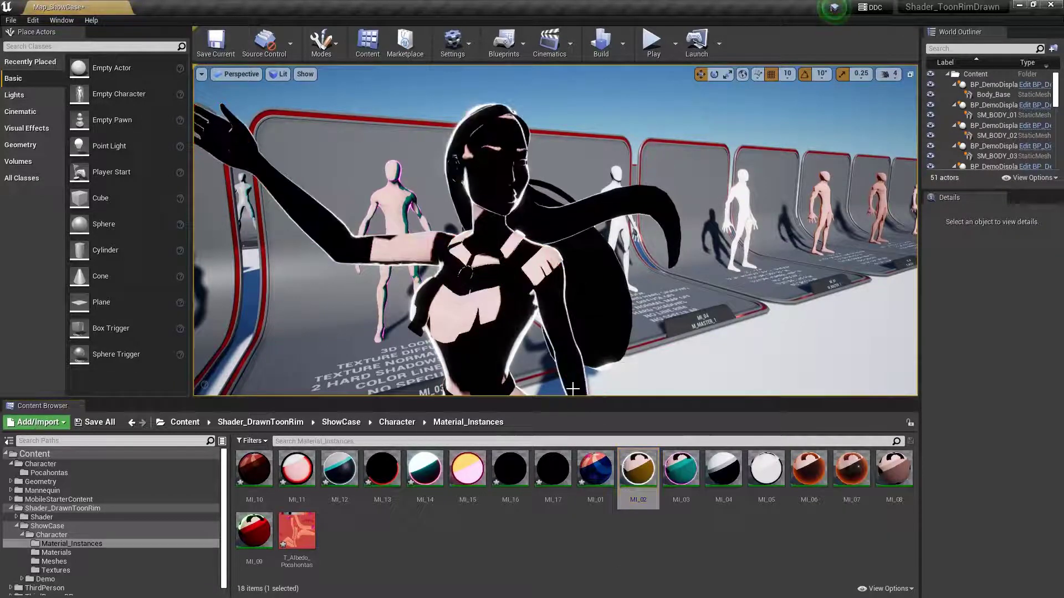
double_click(638, 468)
left_click_drag(297, 530, 915, 233)
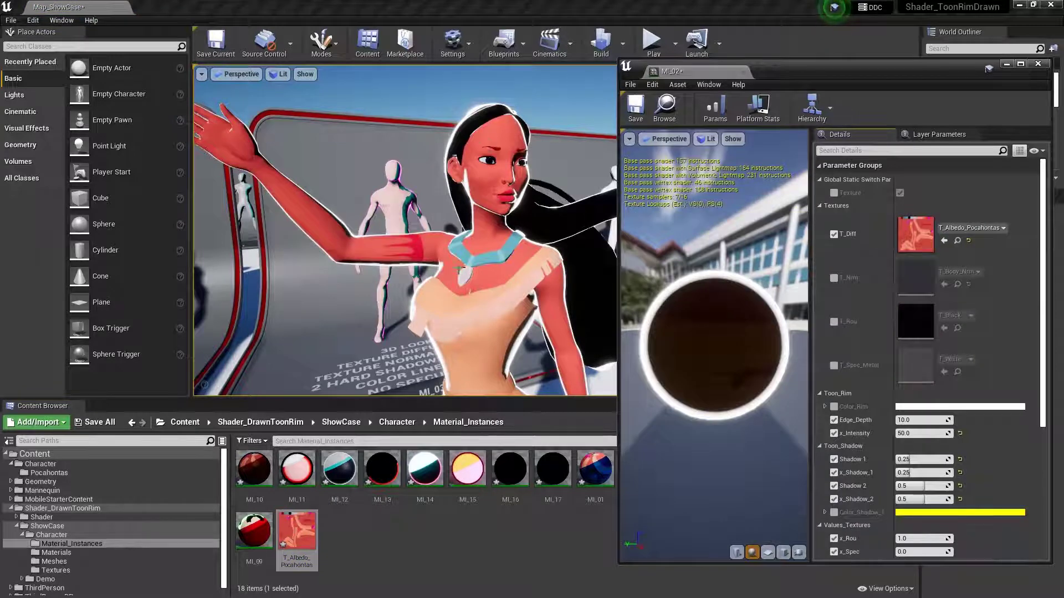
left_click(1037, 64)
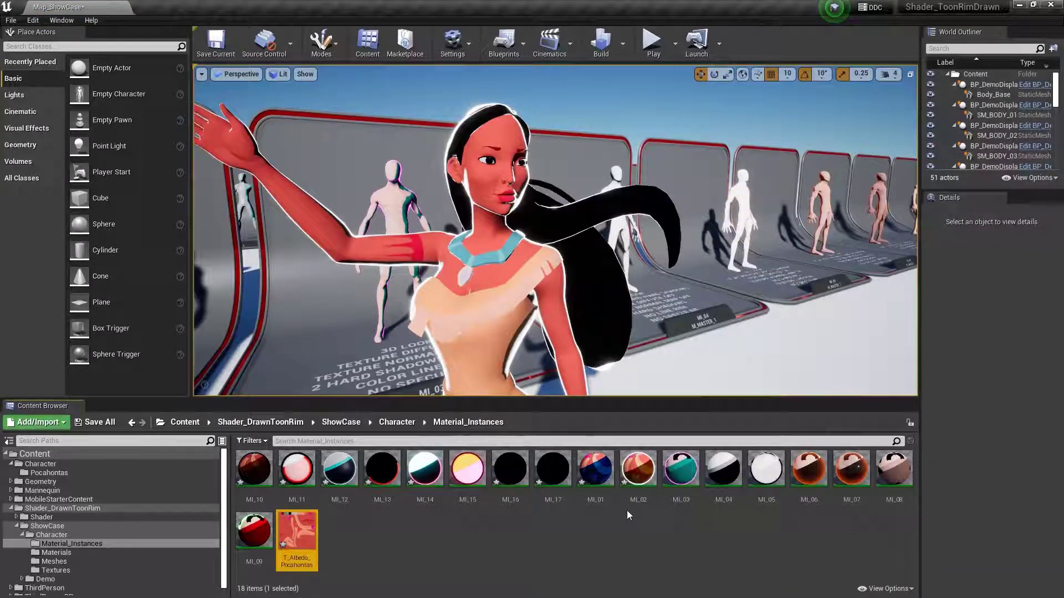
left_click(512, 310)
left_click(1033, 478)
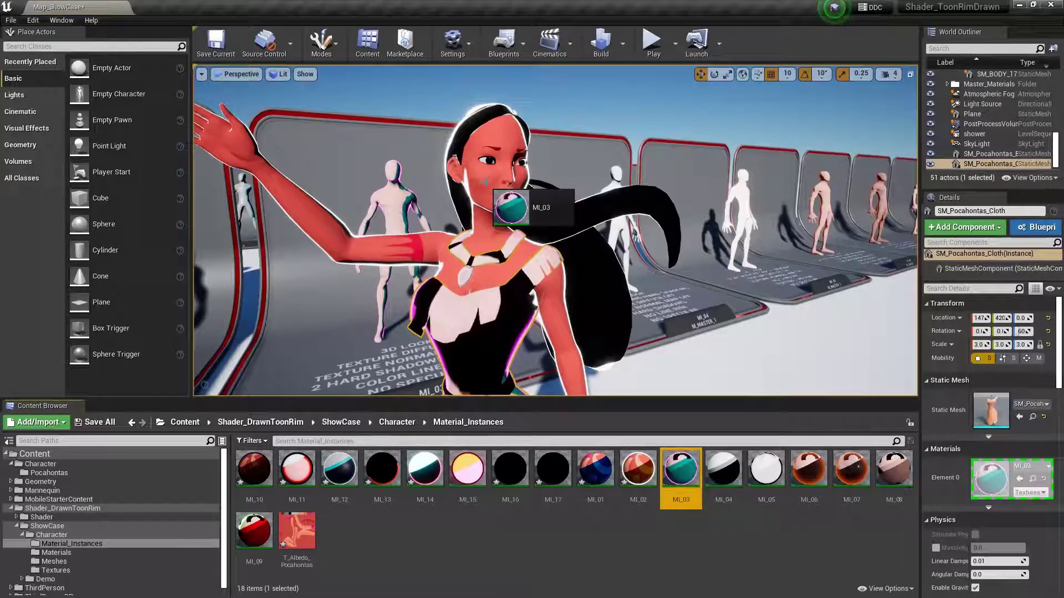
Step: Apply MI_03 with T_Albedo_Pocahontas as its T_Diff, then put MI_04 on the dress, body and hair
left_click_drag(679, 477, 521, 260)
double_click(690, 452)
left_click_drag(297, 531, 920, 230)
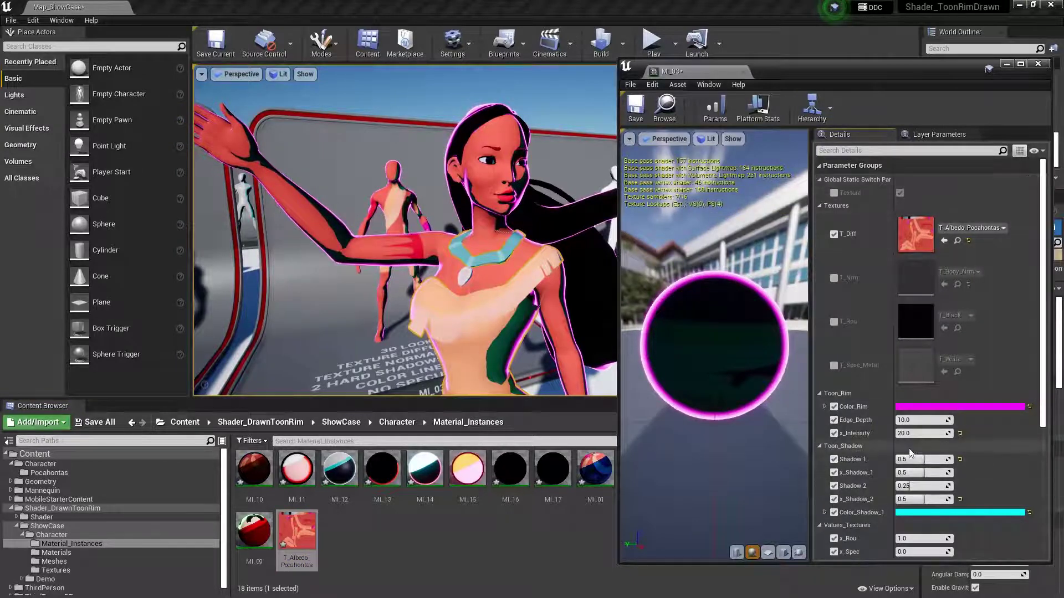
left_click(1038, 63)
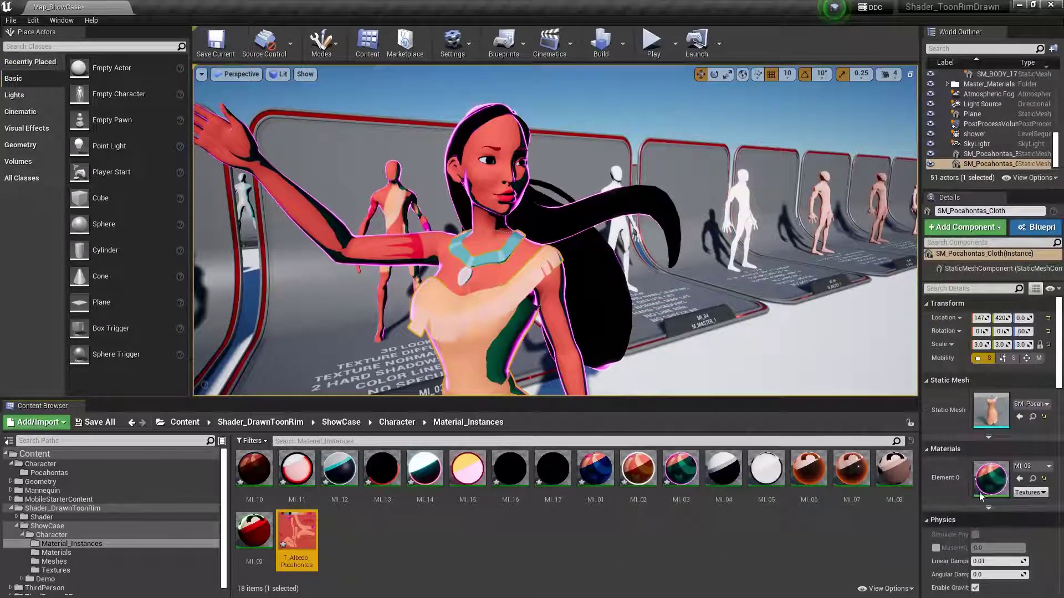
left_click_drag(723, 468, 546, 335)
left_click_drag(723, 468, 494, 284)
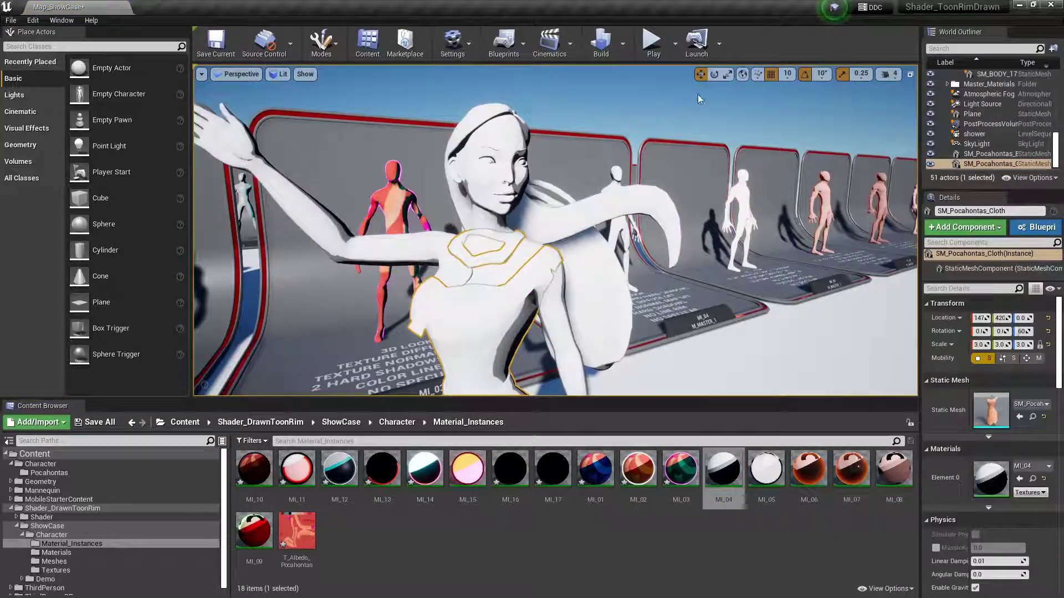
Step: Review MI_04 keeping its black rim colour, close it, and apply MI_05 to the character
left_click(637, 107)
double_click(728, 454)
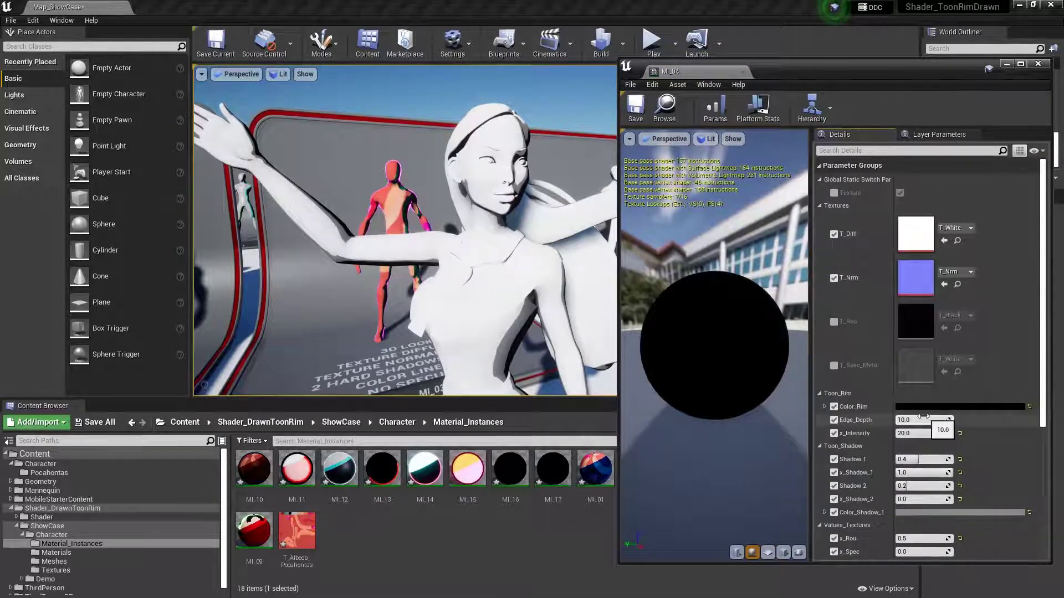
left_click(944, 408)
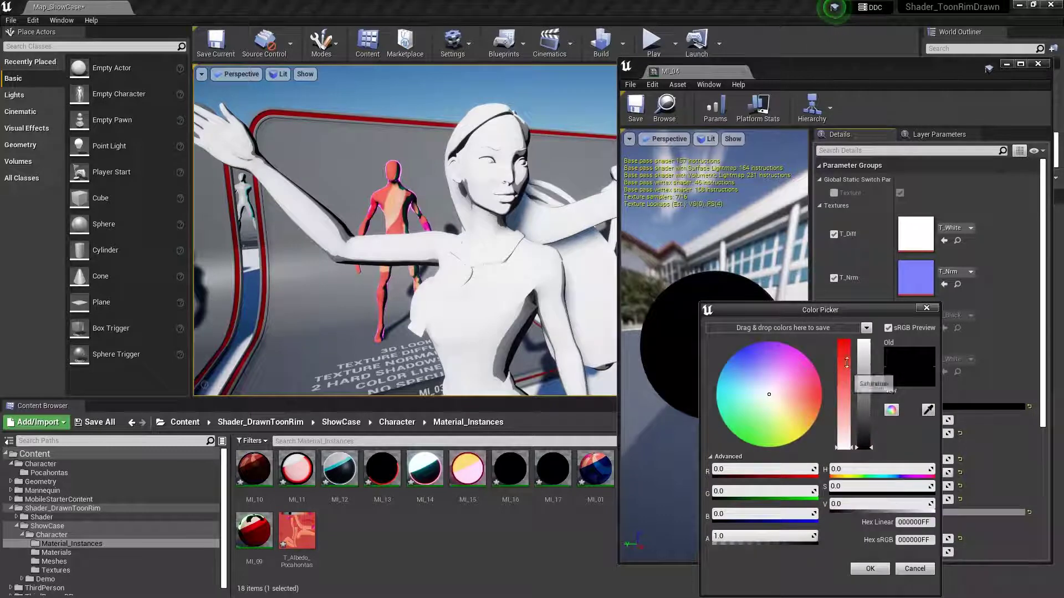
left_click_drag(868, 364, 853, 329)
left_click_drag(788, 359, 719, 412)
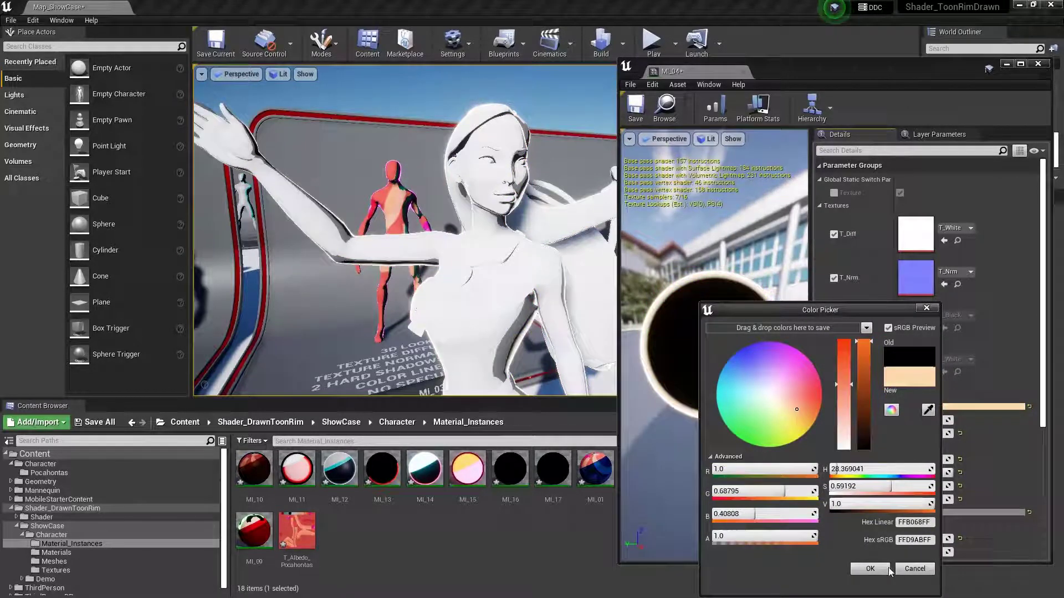
left_click(915, 568)
left_click(915, 486)
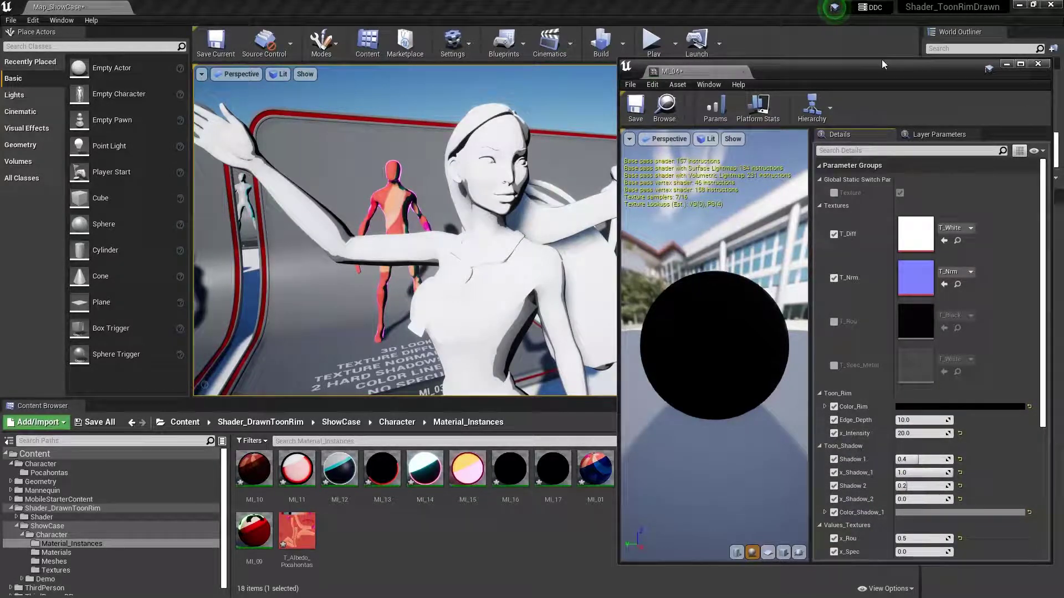
left_click(1038, 63)
left_click_drag(766, 468, 463, 307)
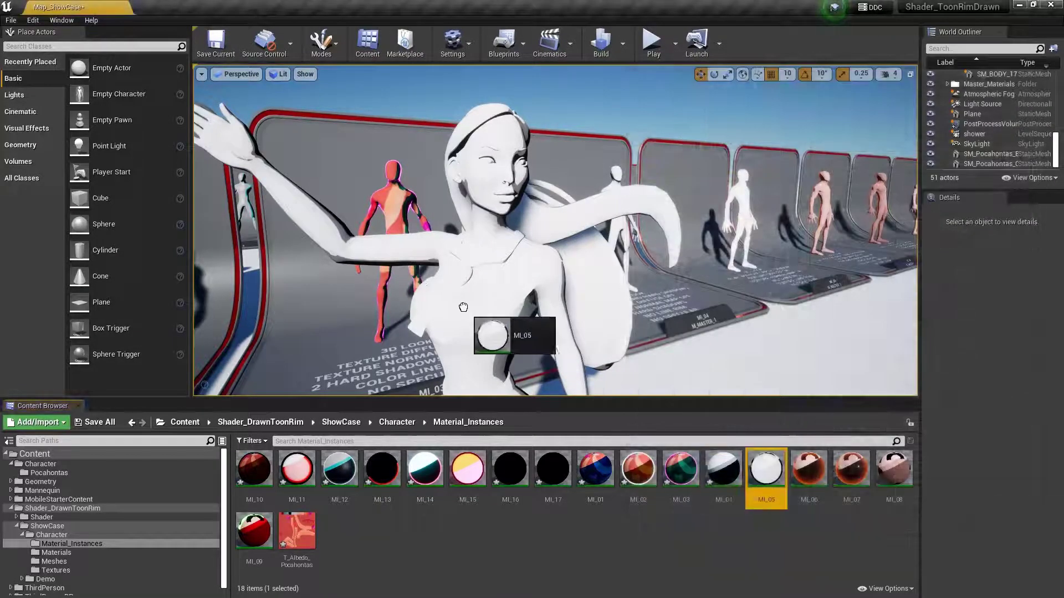
Step: Apply MI_05 with T_Albedo_Pocahontas as its T_Diff, then put MI_06 on the character
left_click_drag(723, 468, 493, 233)
double_click(766, 471)
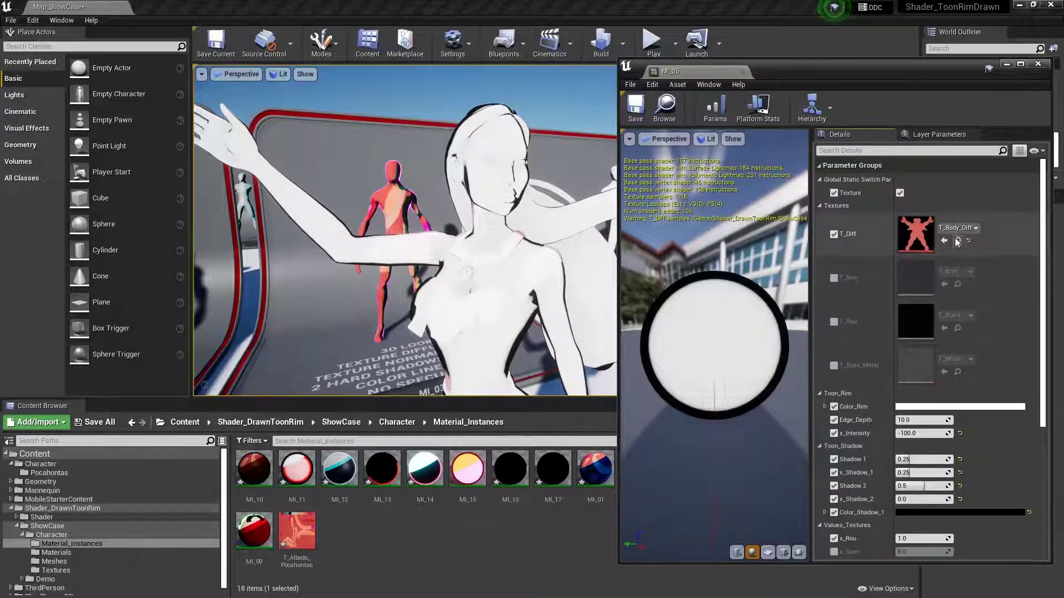
left_click_drag(297, 530, 916, 234)
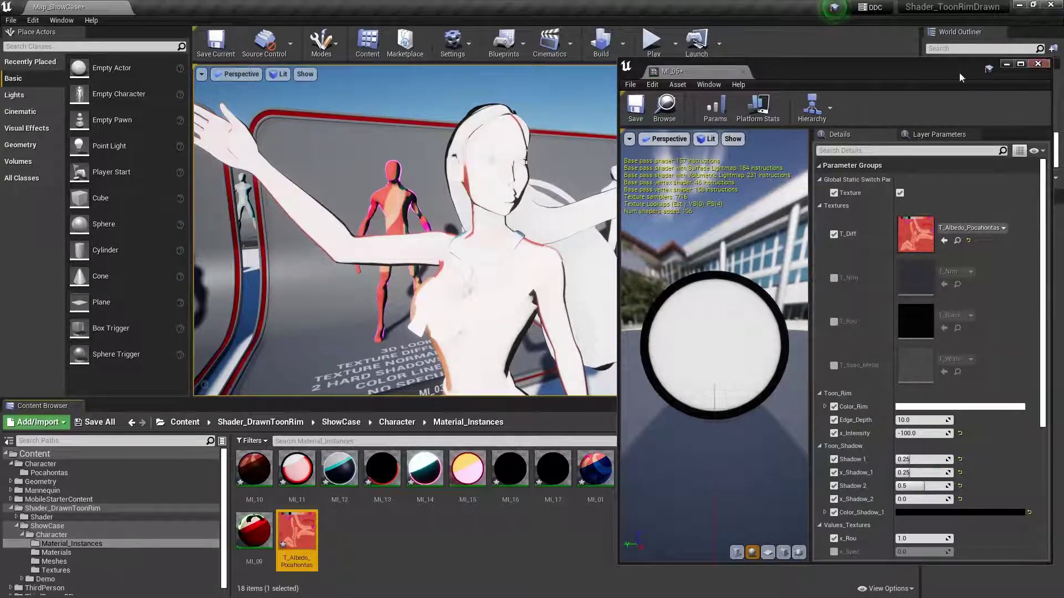
left_click(674, 106)
mouse_move(809, 468)
left_mouse_down()
mouse_move(468, 313)
mouse_move(481, 254)
left_mouse_up()
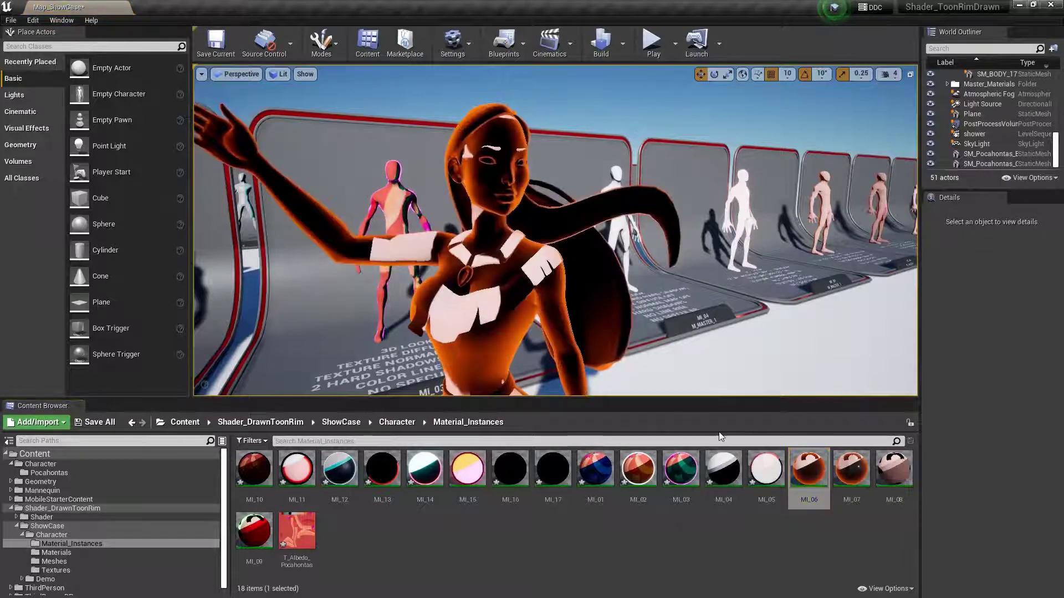
Step: Set T_Albedo_Pocahontas as MI_06's T_Diff and preview another rim colour, discarding it
double_click(798, 470)
left_click_drag(297, 531, 915, 245)
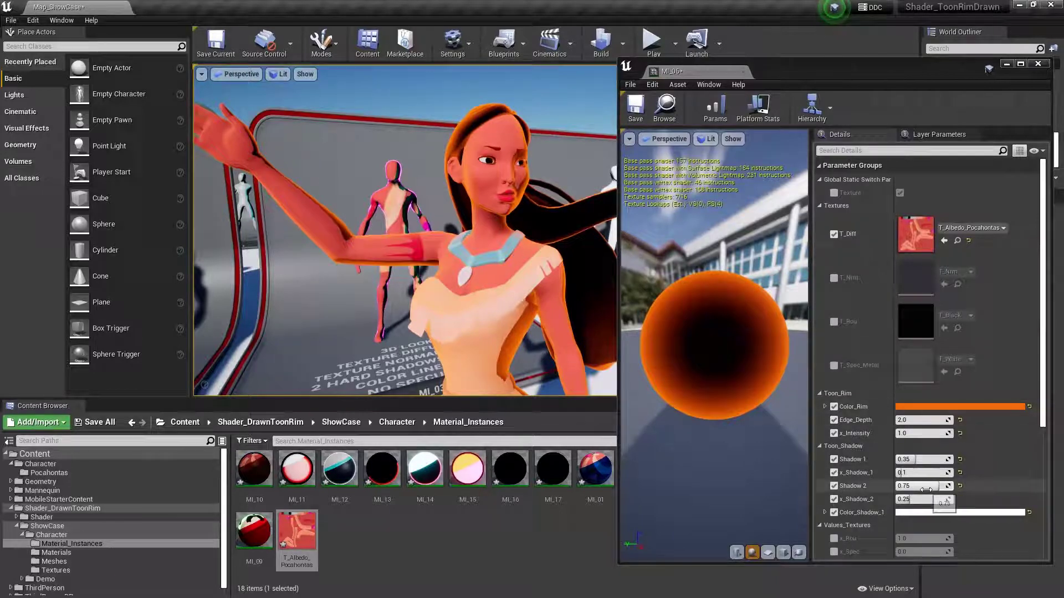
left_click(920, 415)
mouse_move(767, 356)
left_mouse_down()
mouse_move(734, 430)
mouse_move(795, 397)
left_mouse_up()
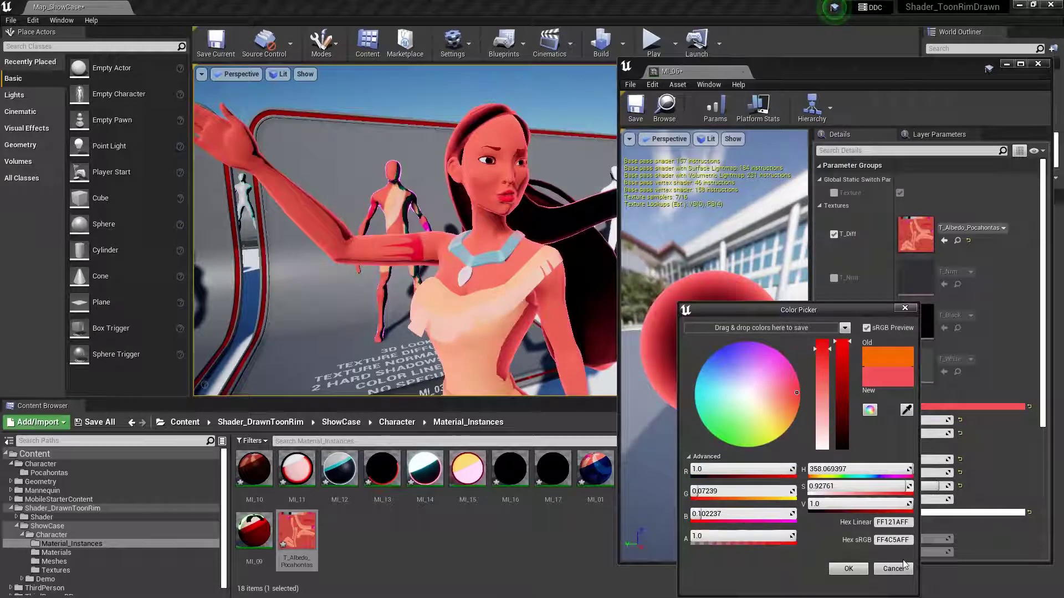
left_click(893, 569)
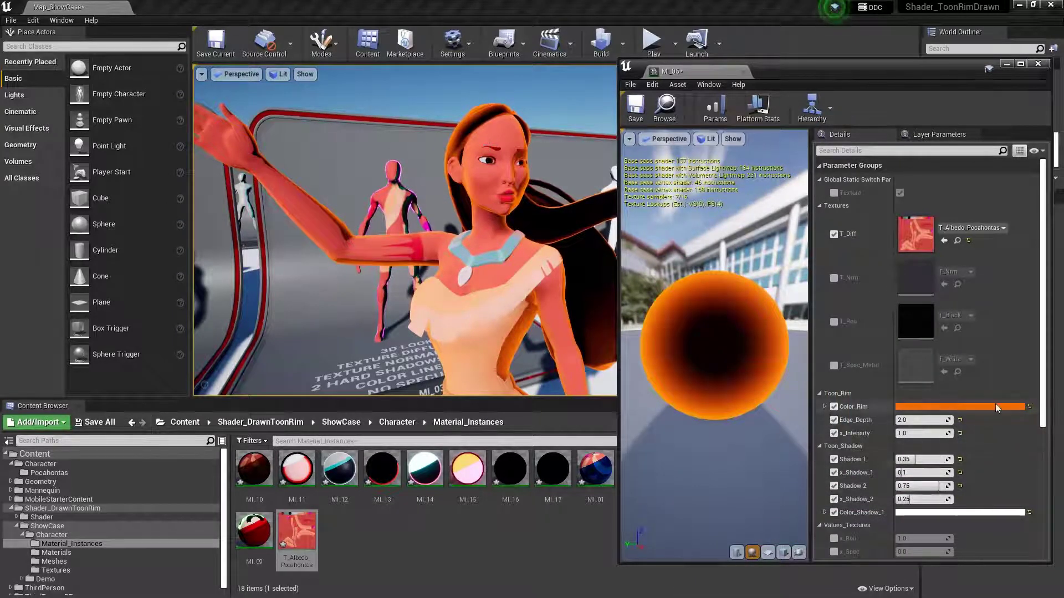
Step: Preview orange-red shadow colours for MI_06 without keeping them, then apply MI_07 to the dress
left_click(964, 513)
mouse_move(889, 345)
left_mouse_down()
mouse_move(889, 402)
mouse_move(883, 341)
left_mouse_up()
left_click(832, 405)
left_click(766, 371)
left_click(840, 407)
left_click(934, 569)
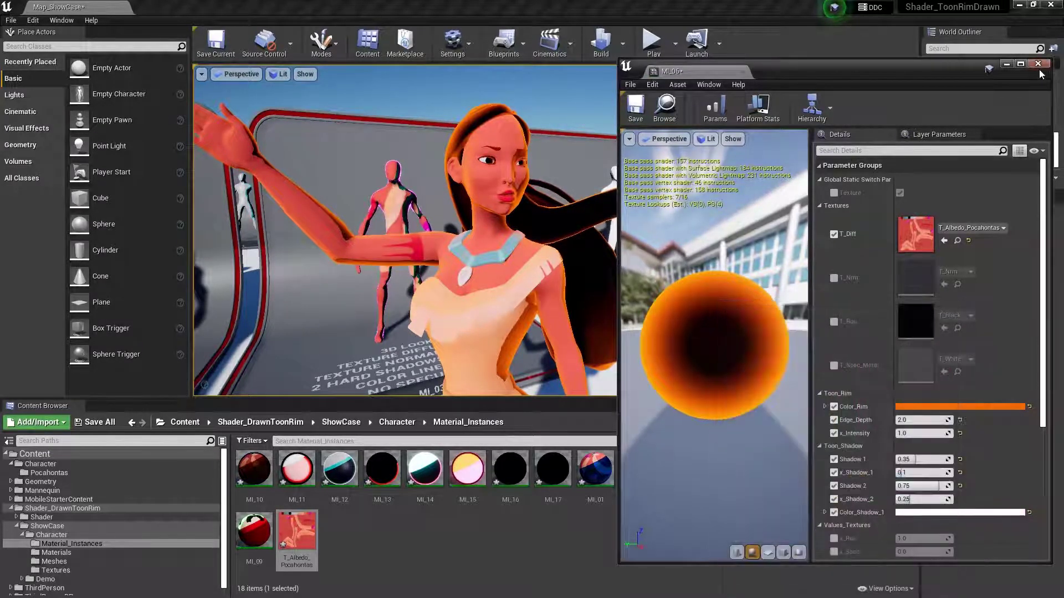
left_click(1038, 64)
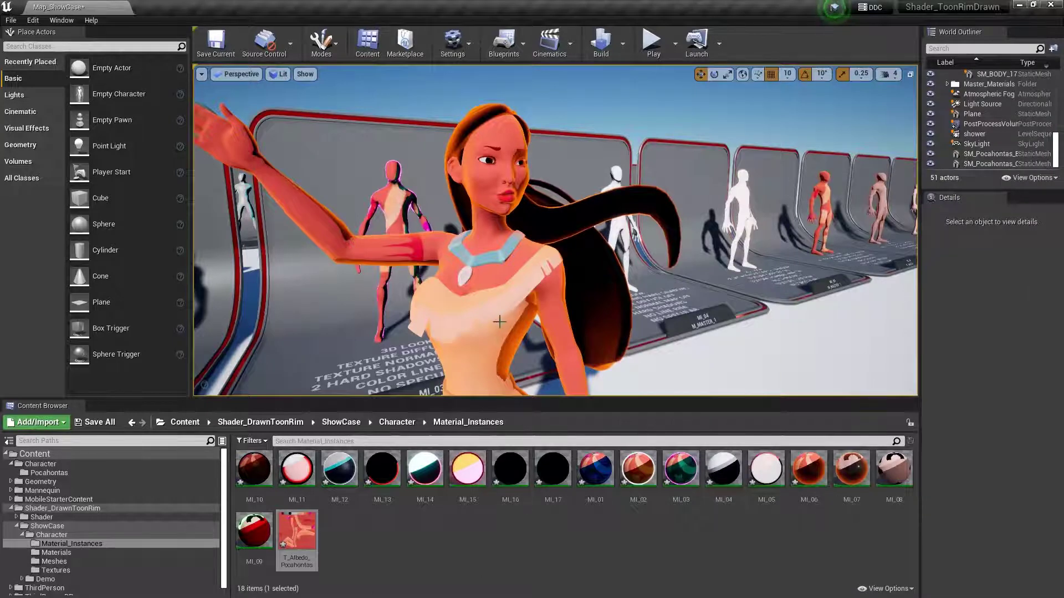
left_click(500, 321)
left_click_drag(851, 468, 518, 321)
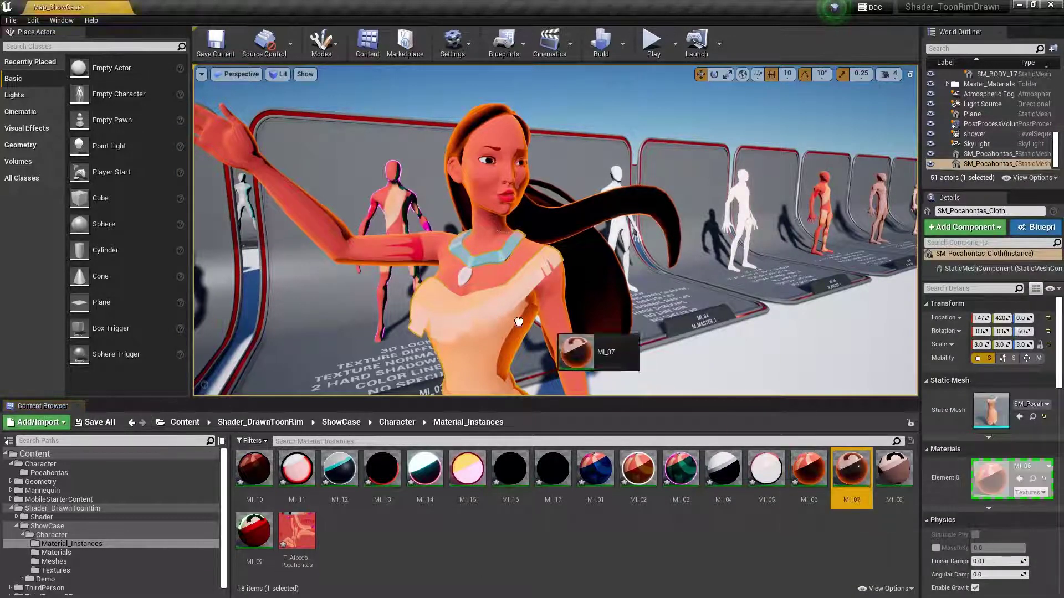
Step: Apply MI_07 to the body with its T_Nrm normal map turned off, then apply MI_08
left_click_drag(852, 468, 496, 288)
double_click(851, 469)
left_click(834, 278)
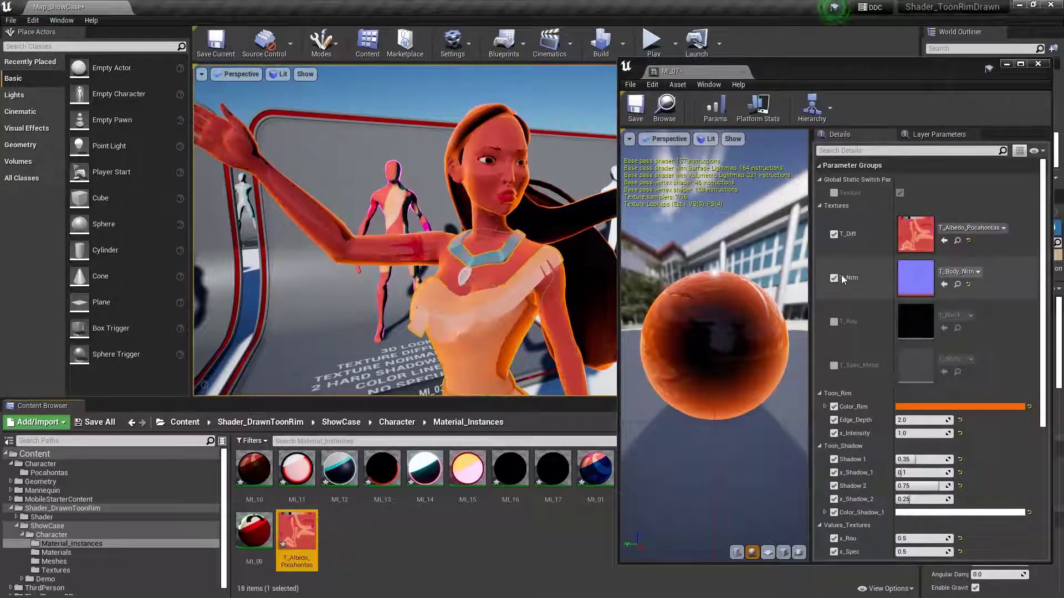
left_click(834, 277)
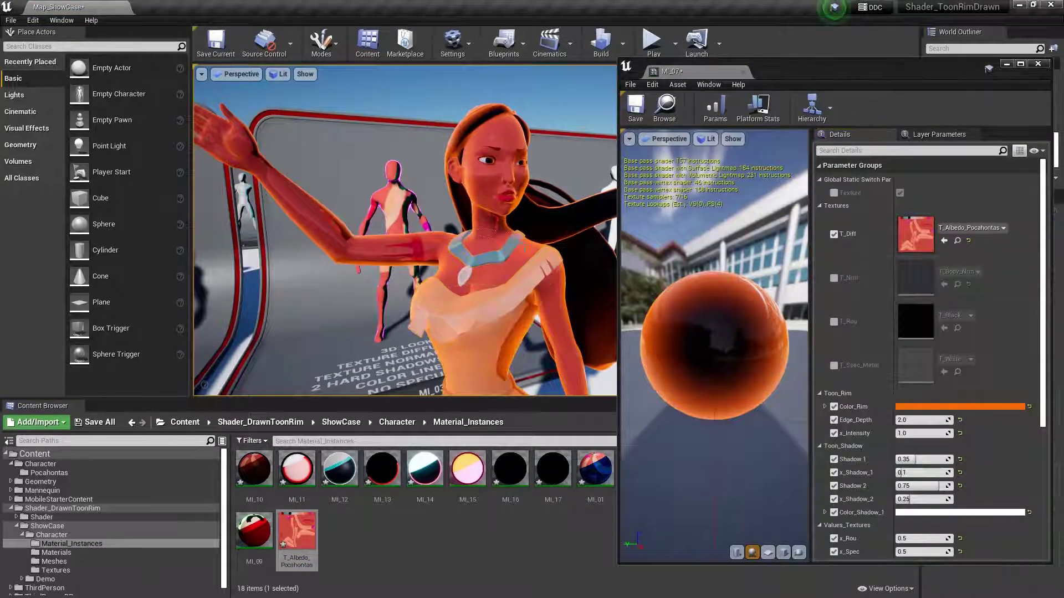
scroll(889, 483, "down", 5)
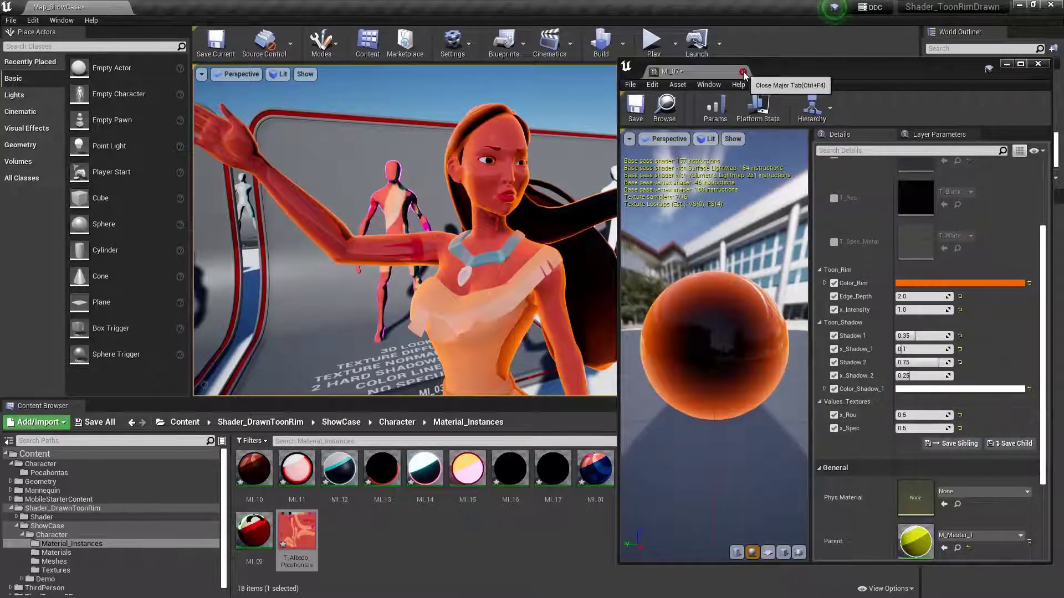
left_click(743, 72)
left_click_drag(894, 468, 502, 288)
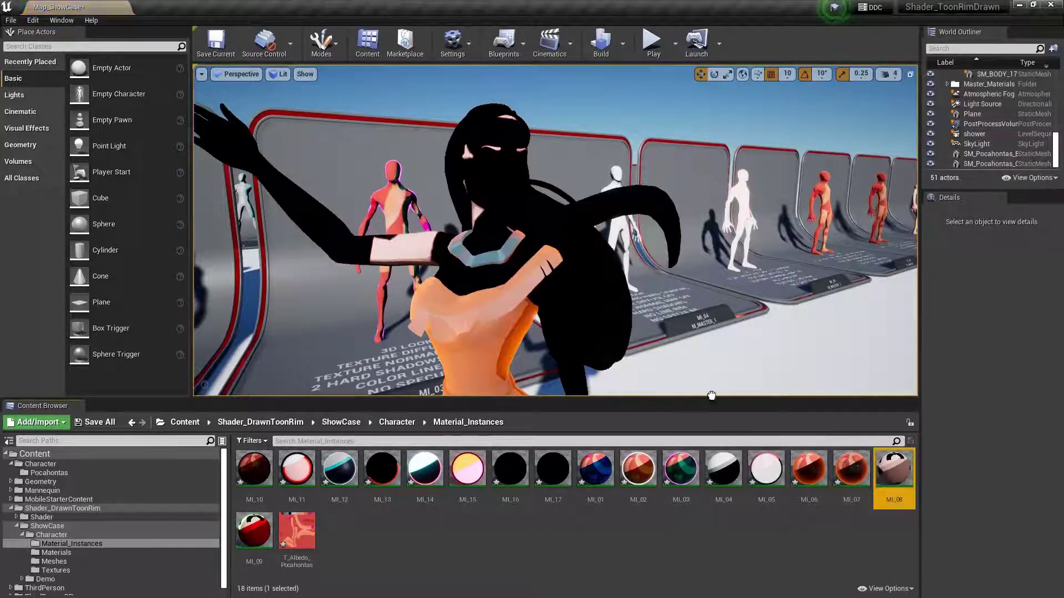
Step: Apply MI_08 to the dress and turn off its T_Nrm normal map
left_click_drag(885, 454, 477, 339)
double_click(898, 474)
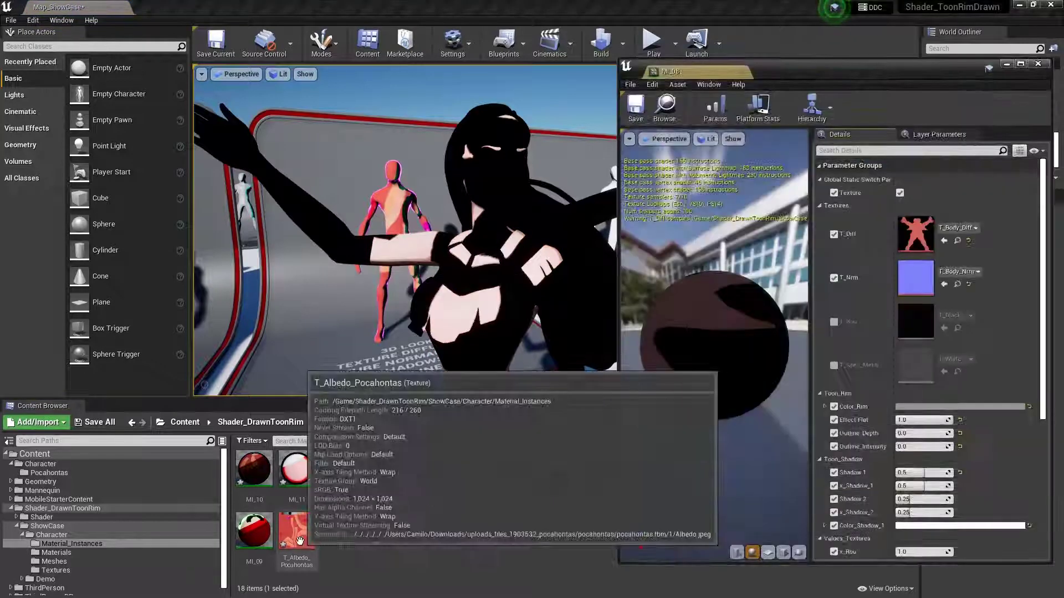
left_click(833, 278)
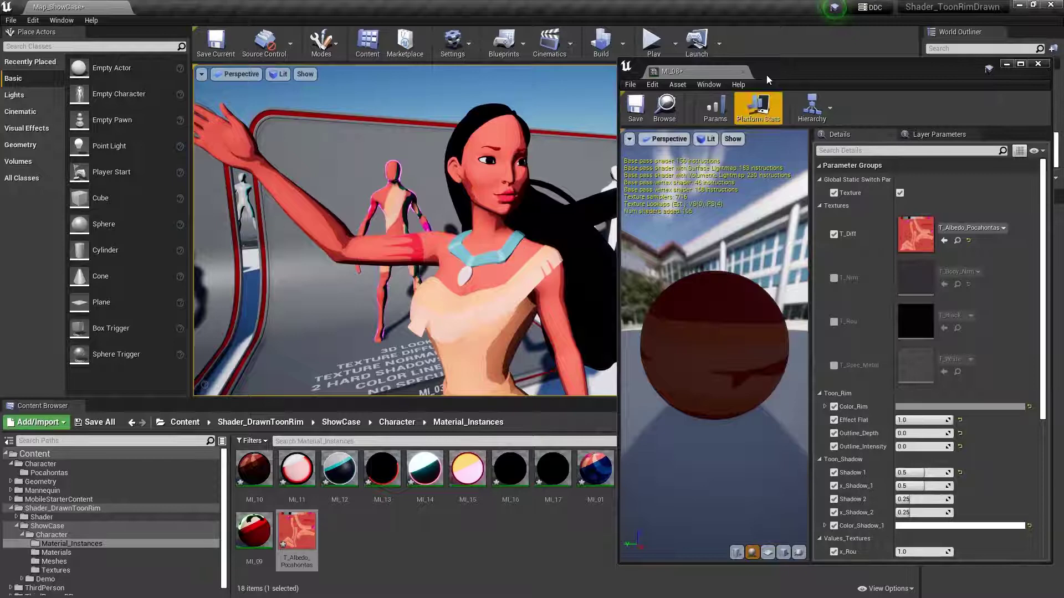
left_click(743, 72)
Step: Try MI_12, then apply MI_09 with T_Albedo_Pocahontas as its T_Diff
left_click_drag(340, 468, 488, 266)
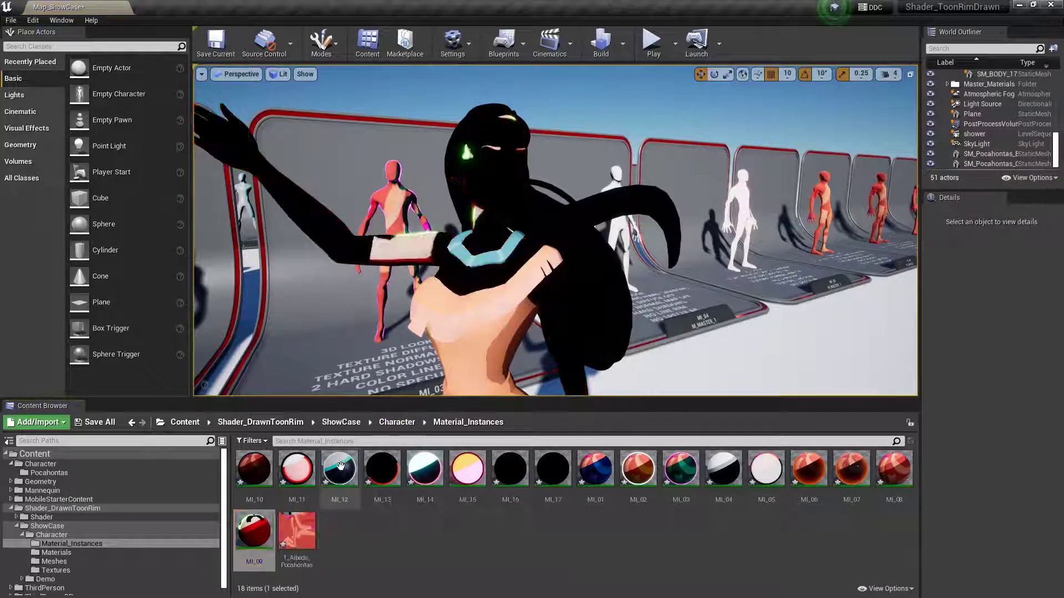
left_click_drag(258, 535, 487, 355)
double_click(254, 529)
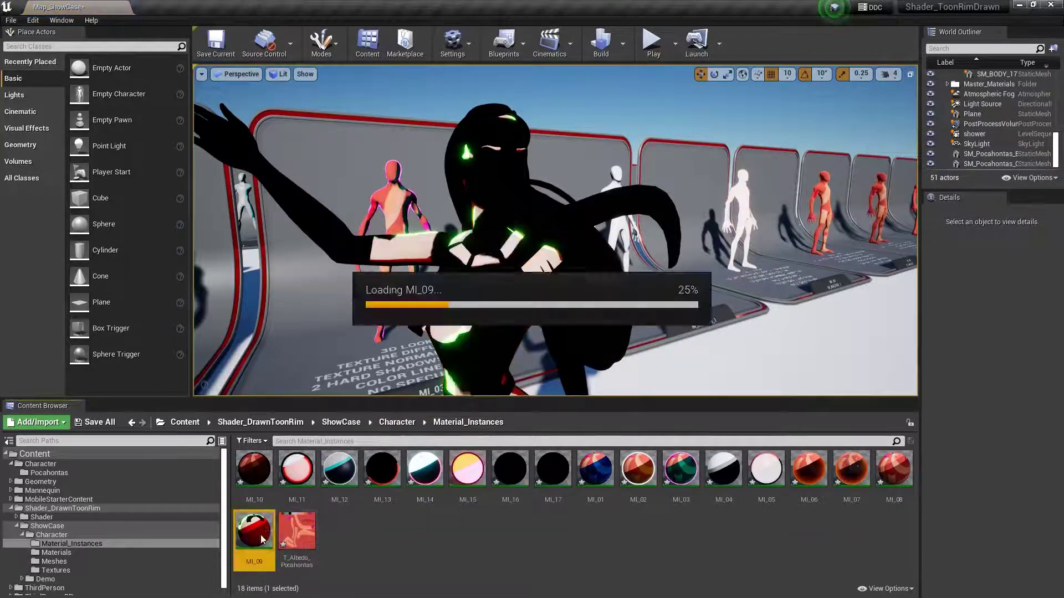
left_click_drag(294, 522, 916, 234)
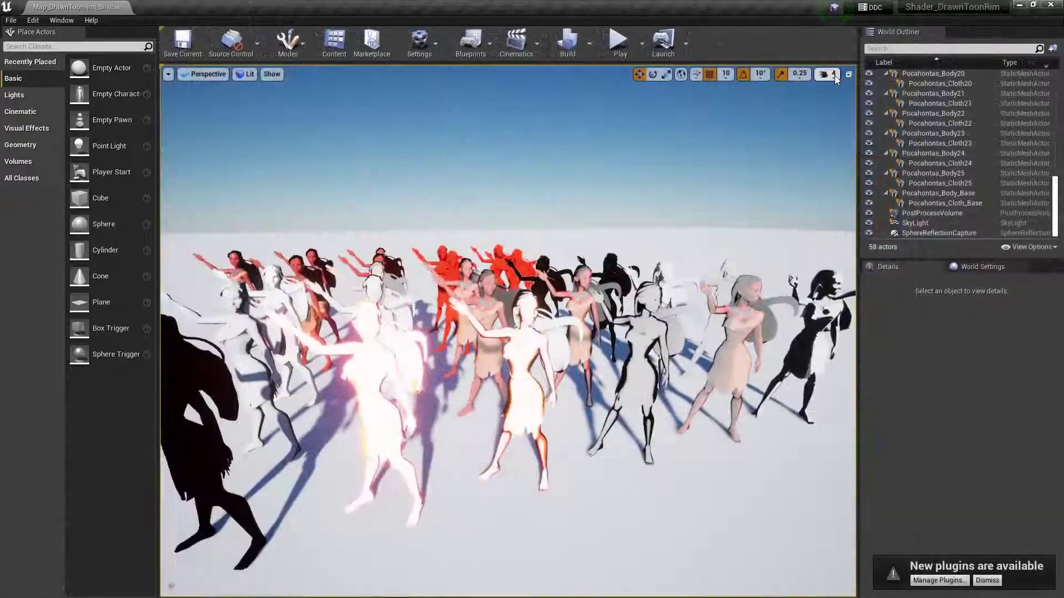
Step: Lower the viewport camera speed to 2 and fly forward into the crowd of Pocahontas figures
left_click(825, 74)
right_click_drag(776, 166, 720, 178)
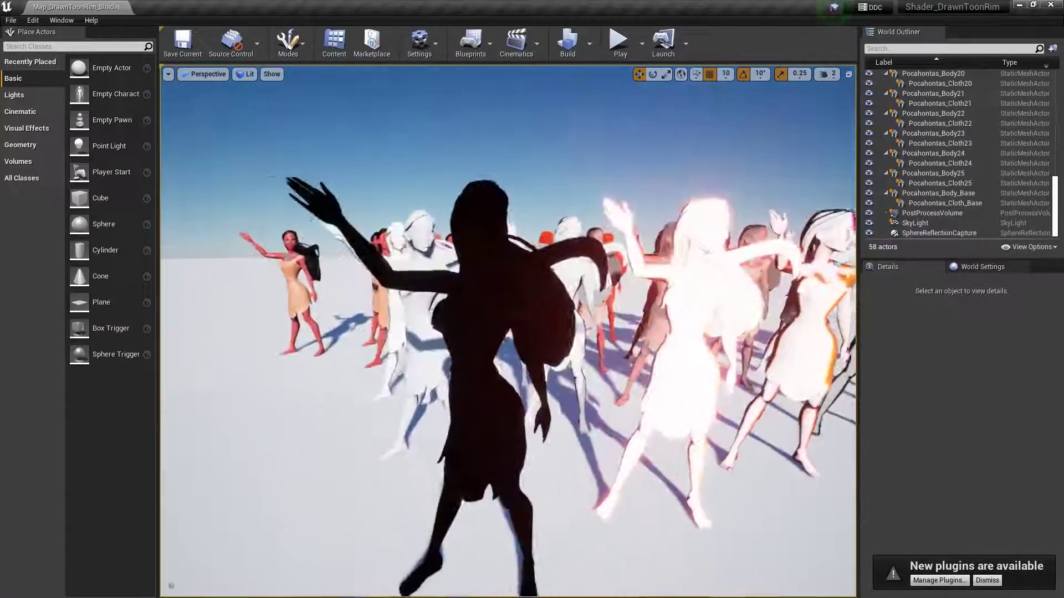
key("w")
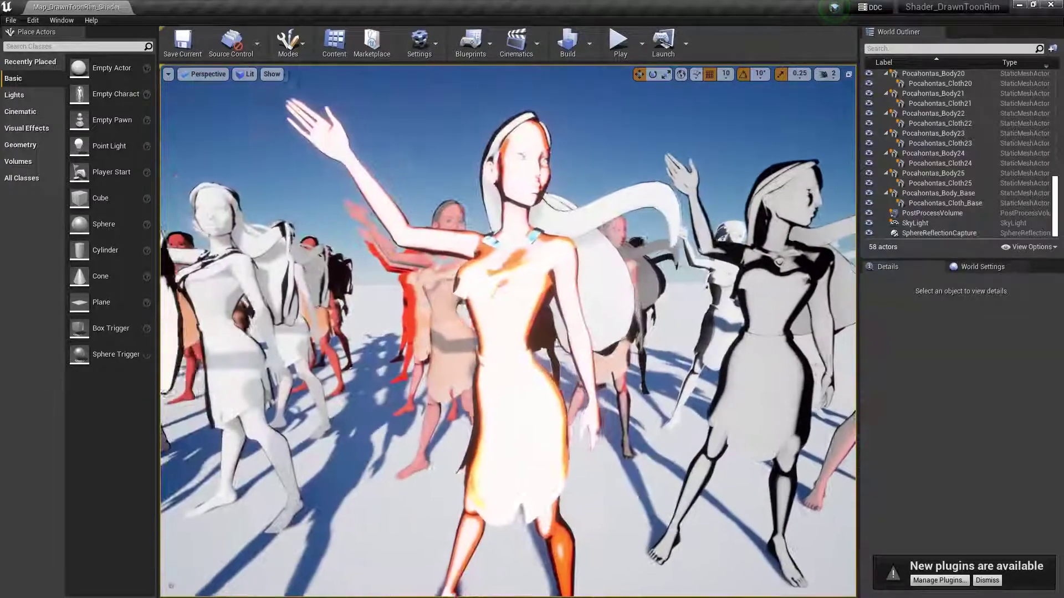